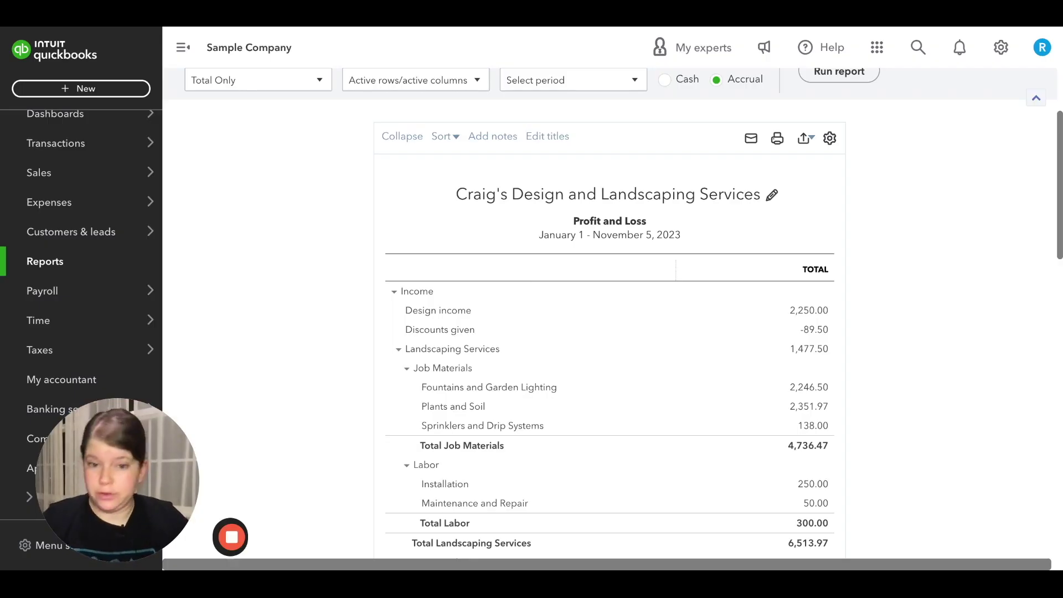
Scroll the Profit and Loss report down to the Expenses section, totalling $5,237.31.
scroll(598, 171, "down", 2)
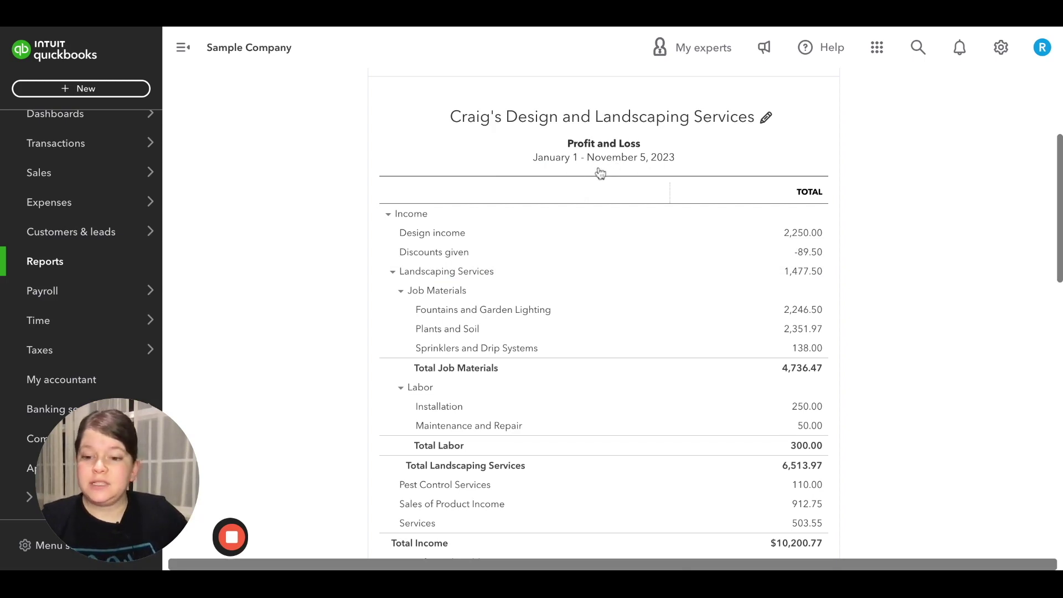
scroll(600, 174, "down", 4)
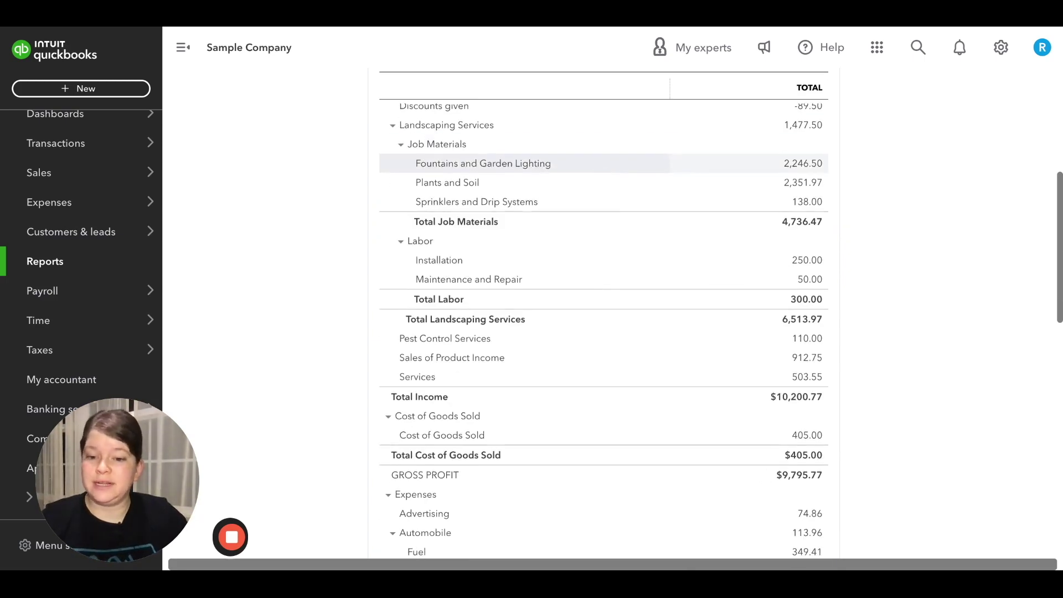
scroll(600, 166, "down", 6)
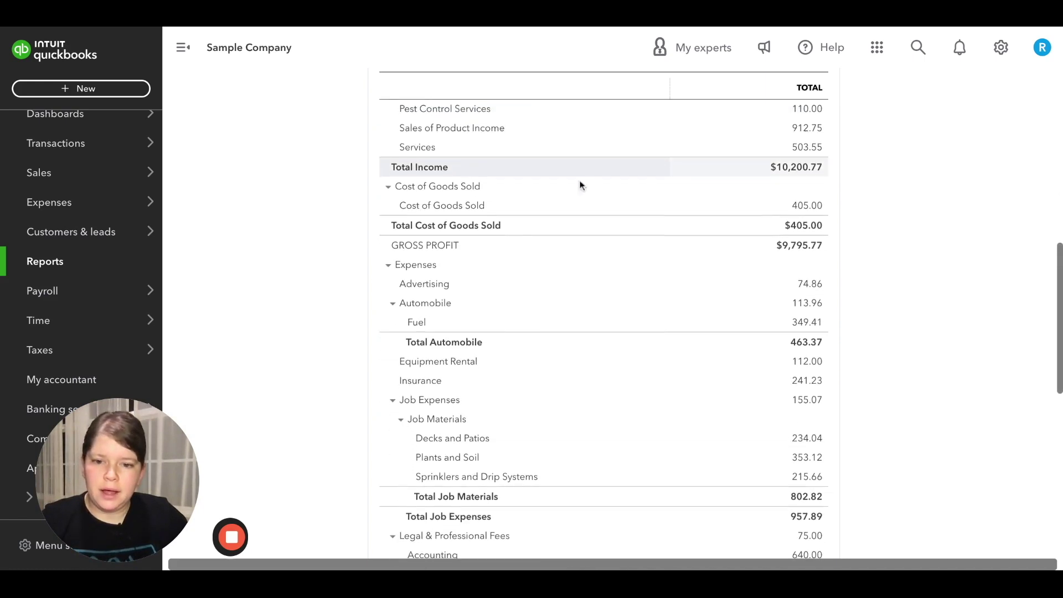
scroll(443, 288, "down", 3)
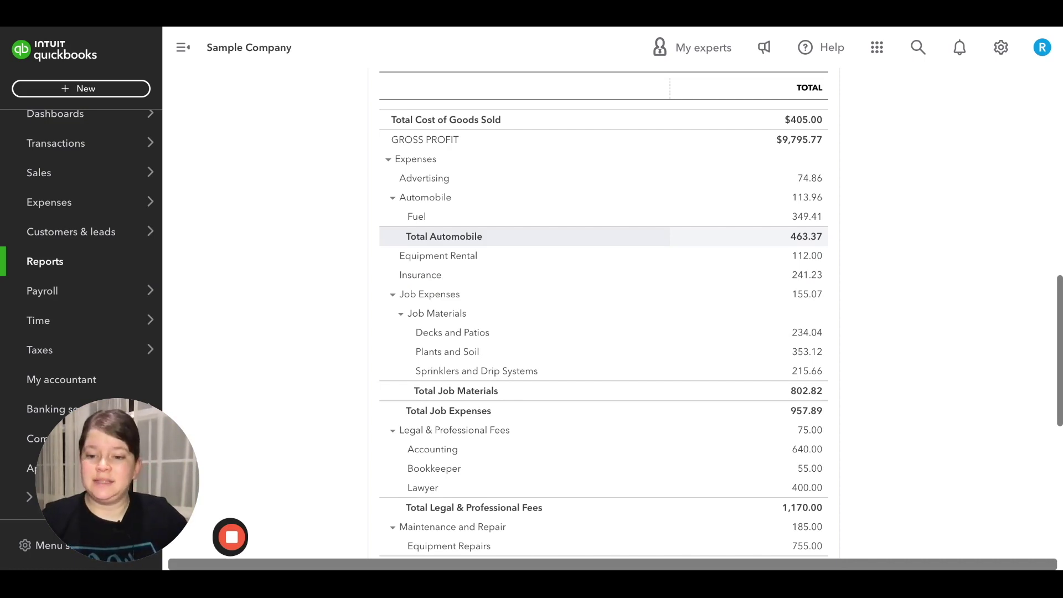
scroll(435, 227, "down", 6)
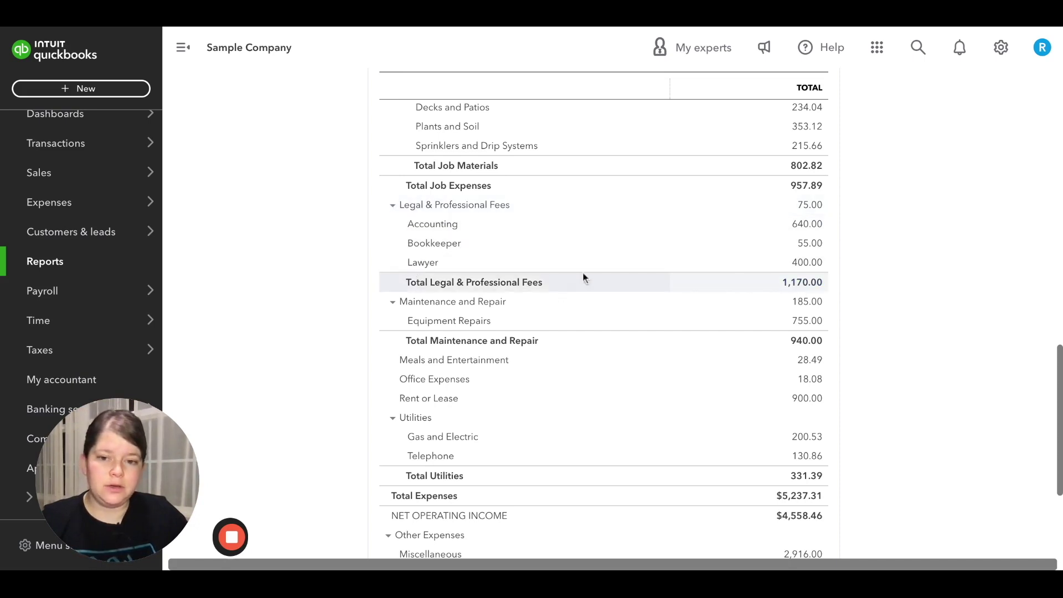
left_click(392, 206)
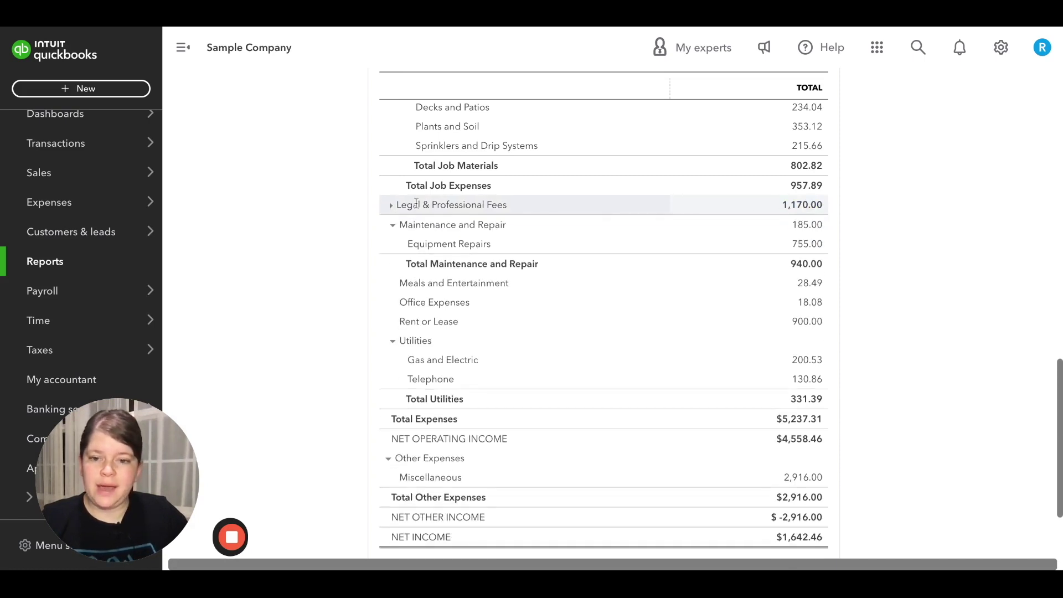
left_click(390, 209)
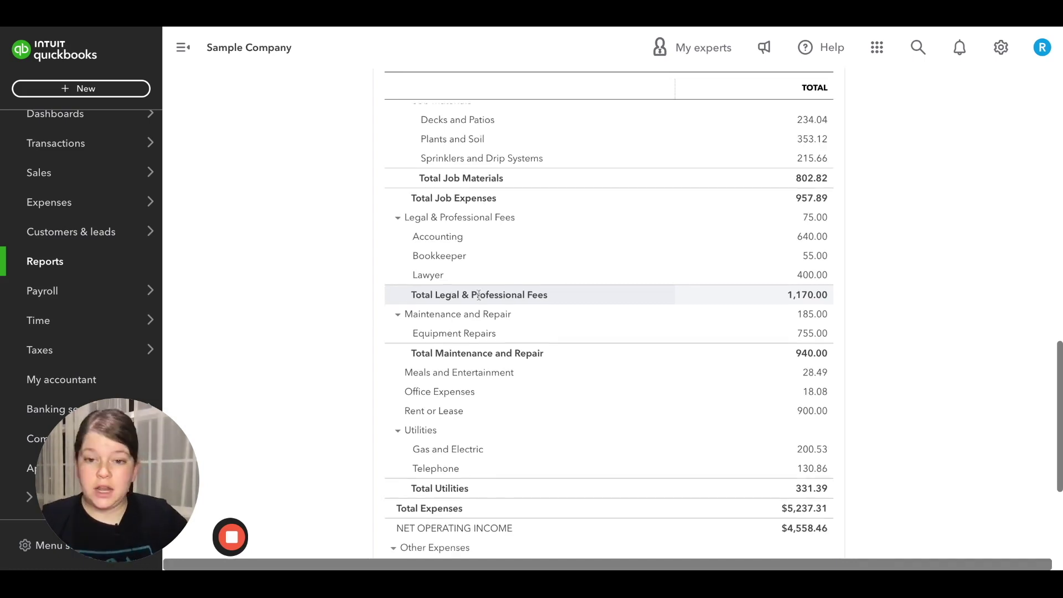
scroll(358, 172, "up", 2)
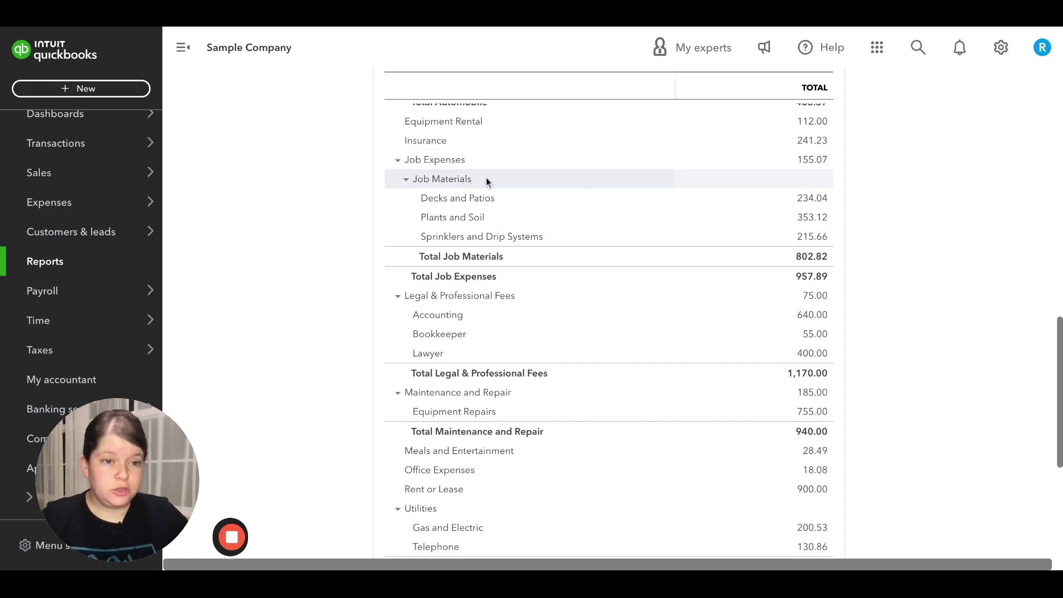
Open the Chart of accounts from the gear menu's Your Company list.
left_click(1001, 49)
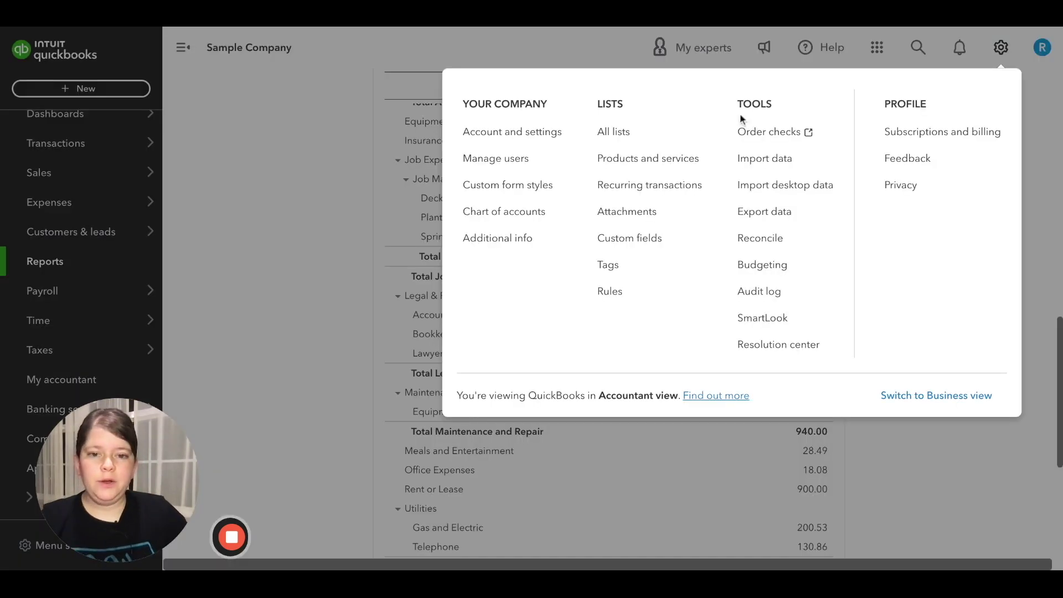
left_click(506, 218)
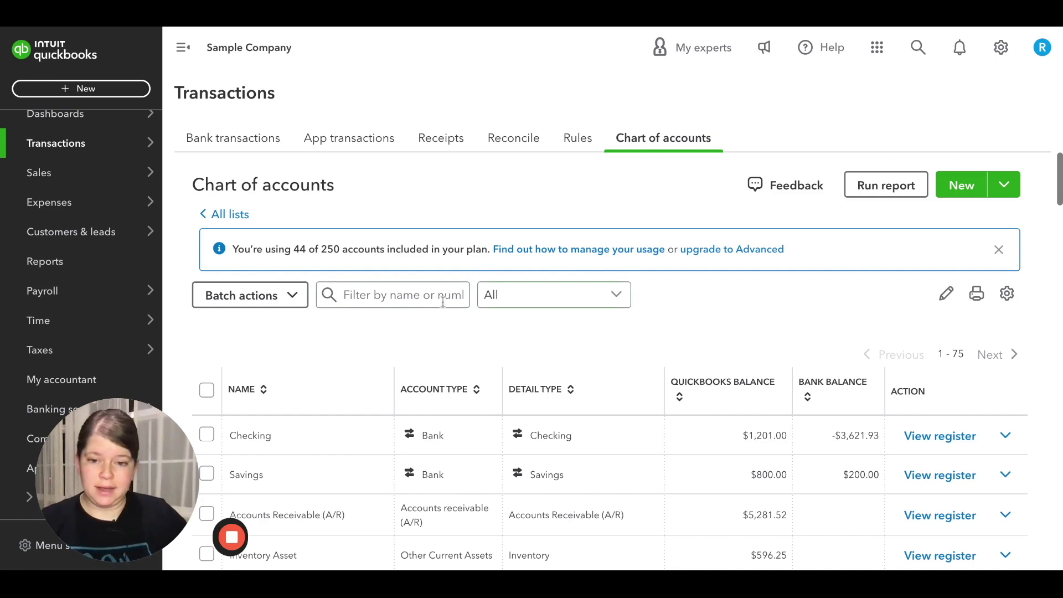
Filter the chart of accounts by 'subs' to show Dues & Subscriptions, then begin a new account.
left_click(413, 287)
type("subs")
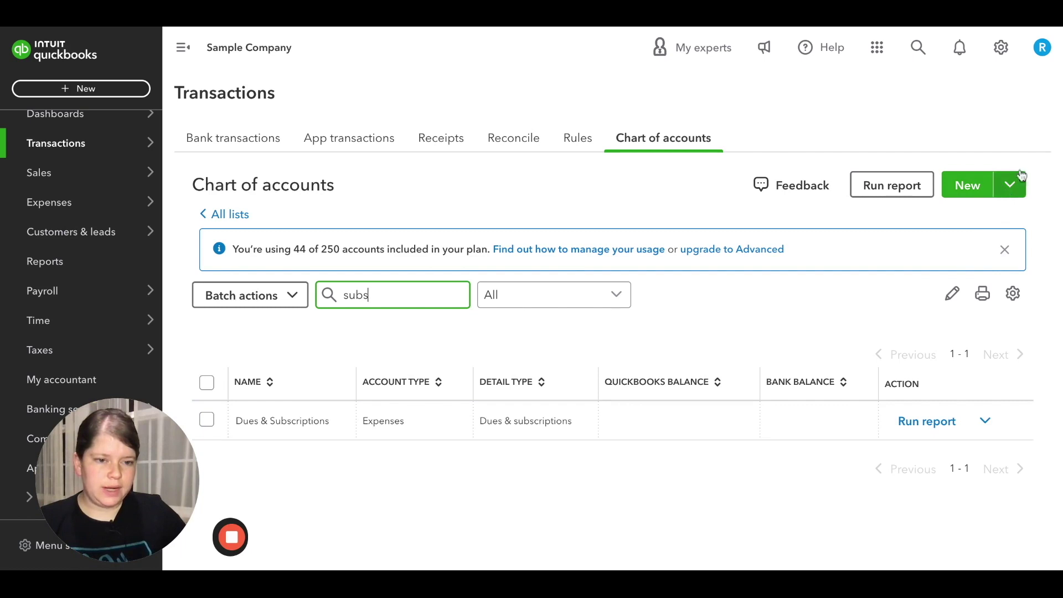
left_click(974, 194)
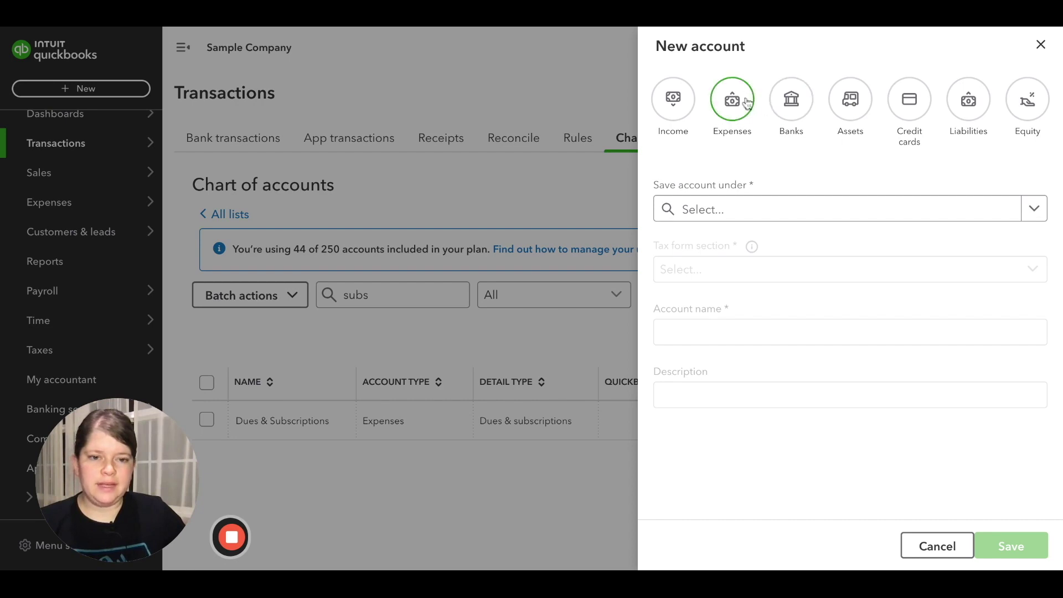
Make the new account an Expenses account saved under Dues & Subscriptions.
left_click(736, 113)
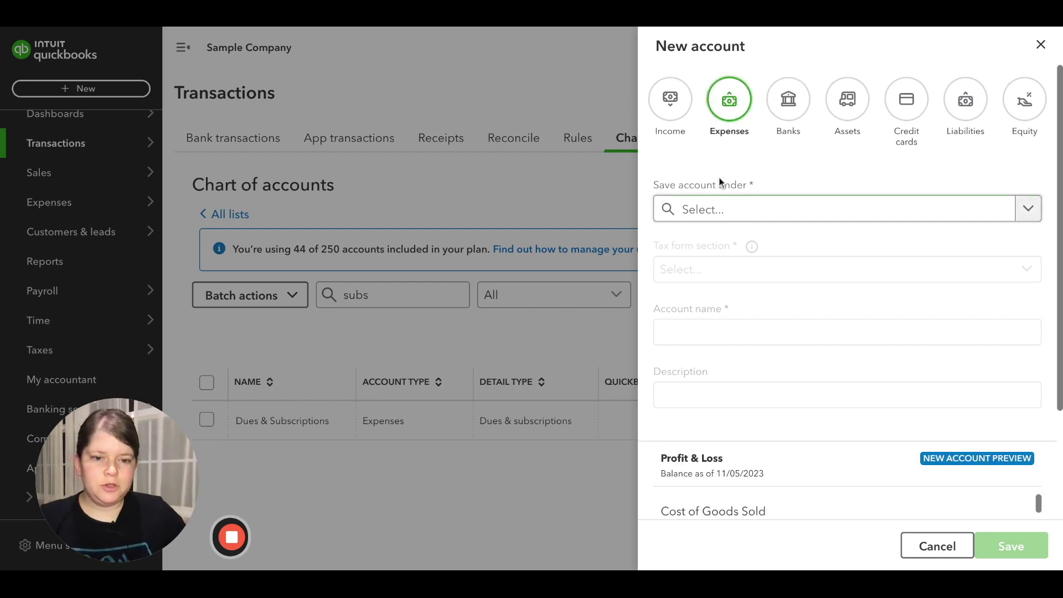
left_click(740, 213)
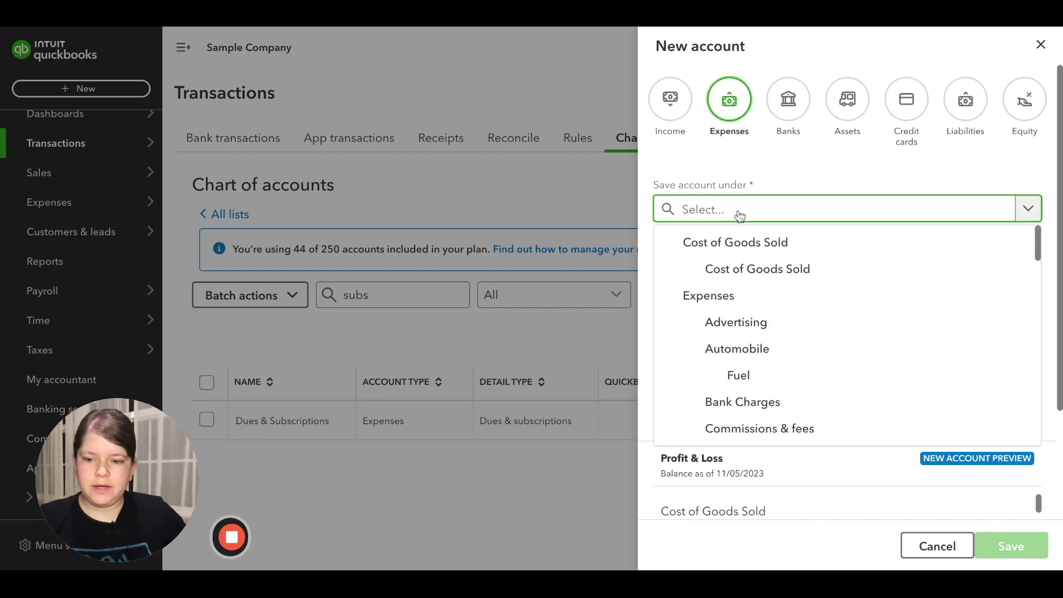
scroll(736, 271, "down", 1)
scroll(775, 276, "down", 2)
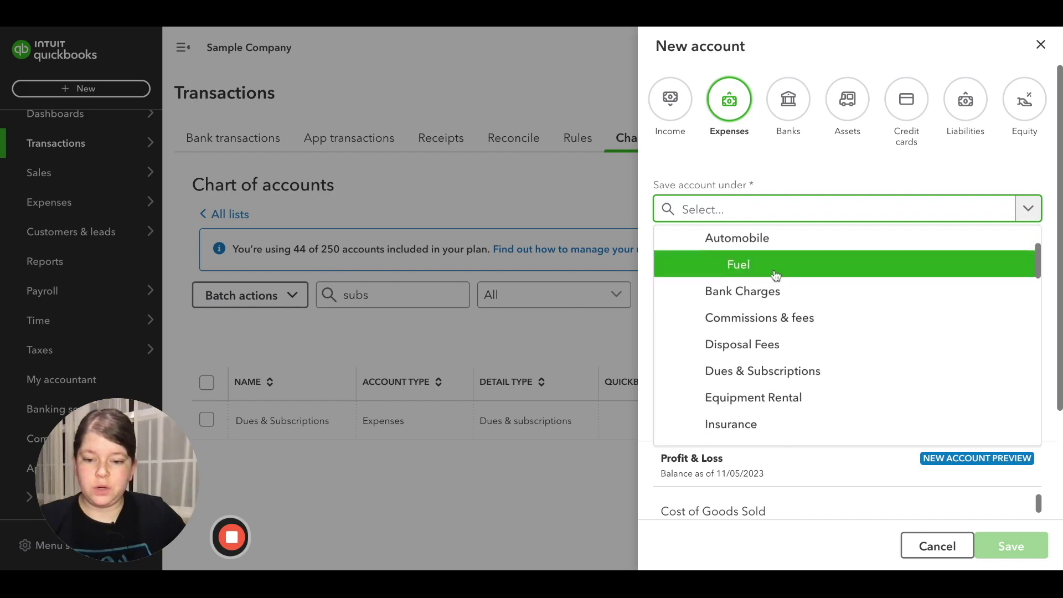
scroll(775, 275, "down", 1)
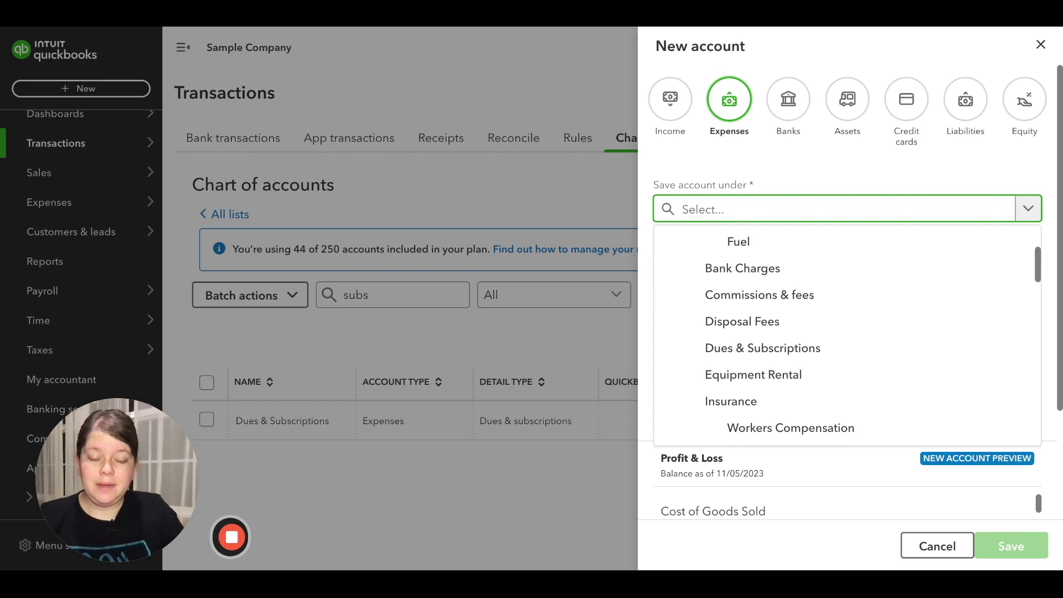
type("sub")
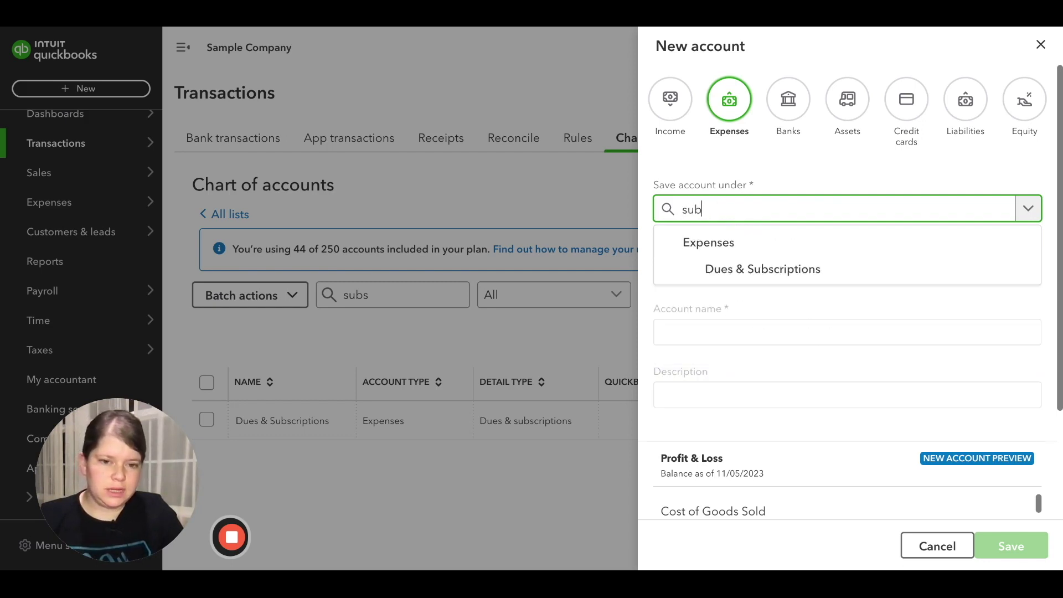
left_click(753, 277)
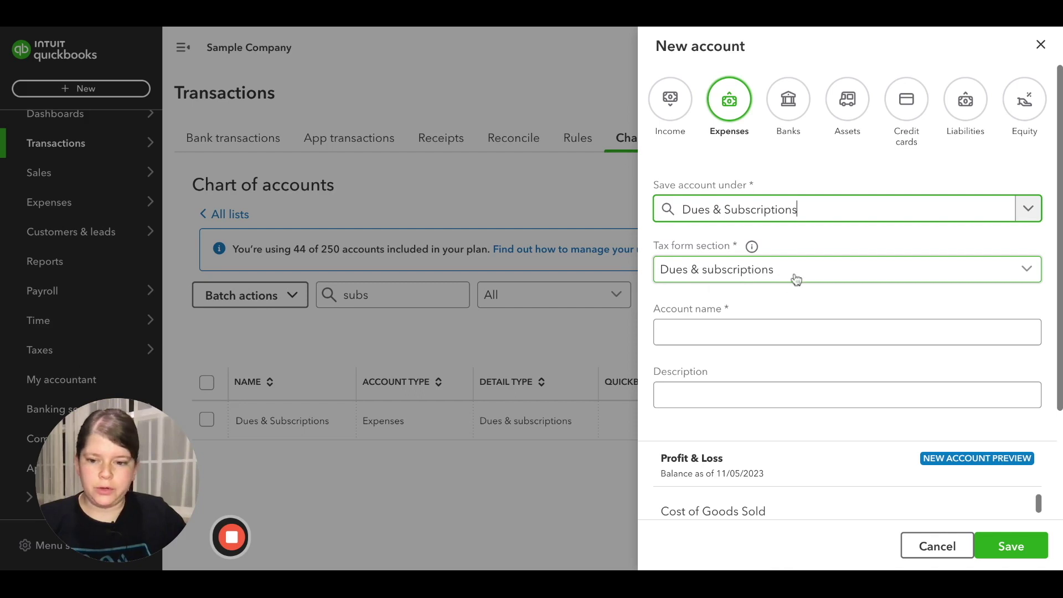
Name the new sub-account 'Amazon Prime' and save it.
left_click(741, 344)
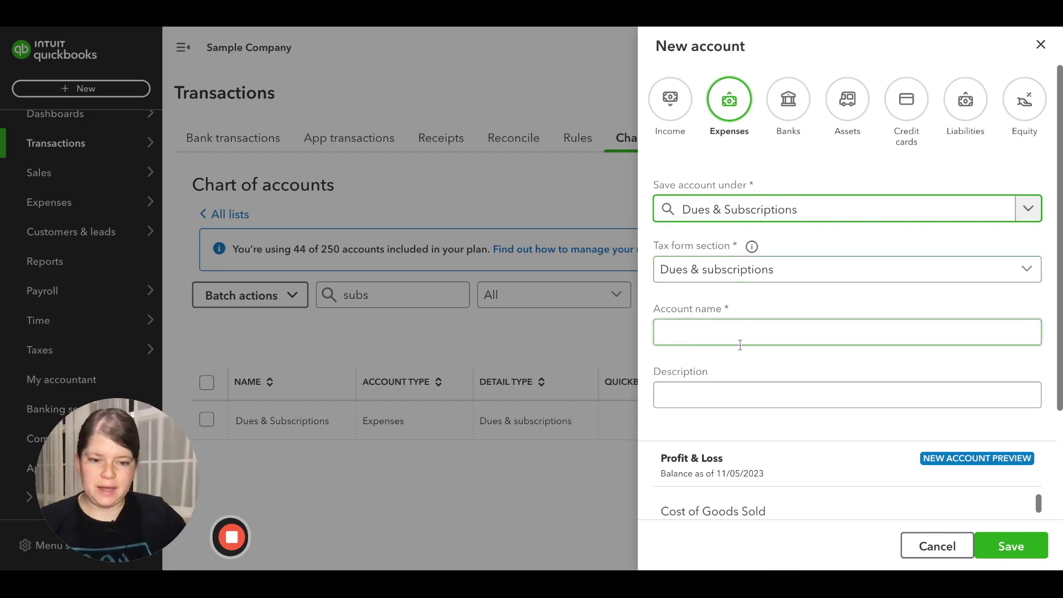
left_click(686, 327)
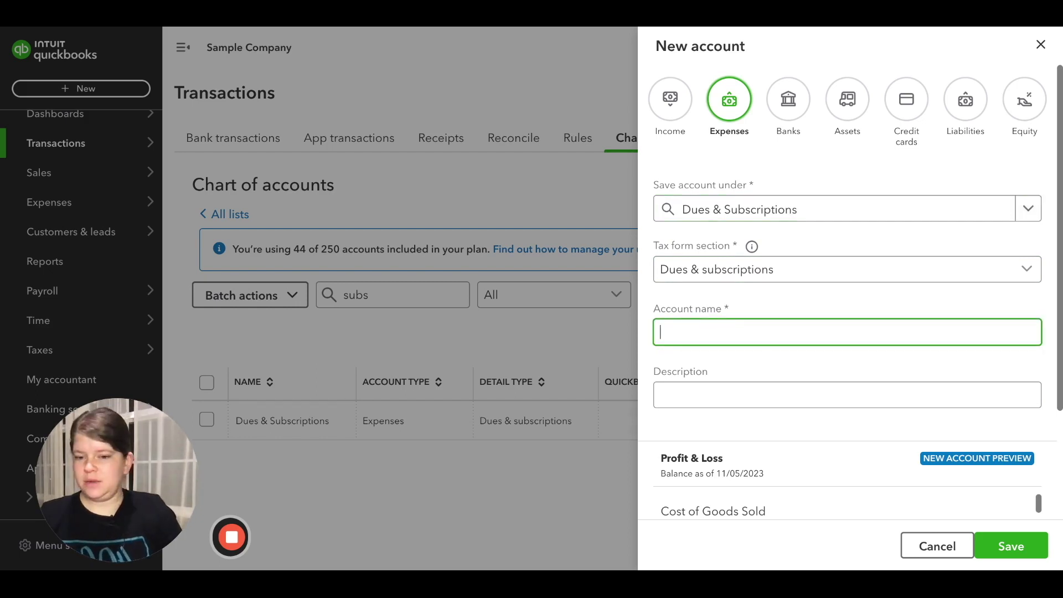
type("Amaz")
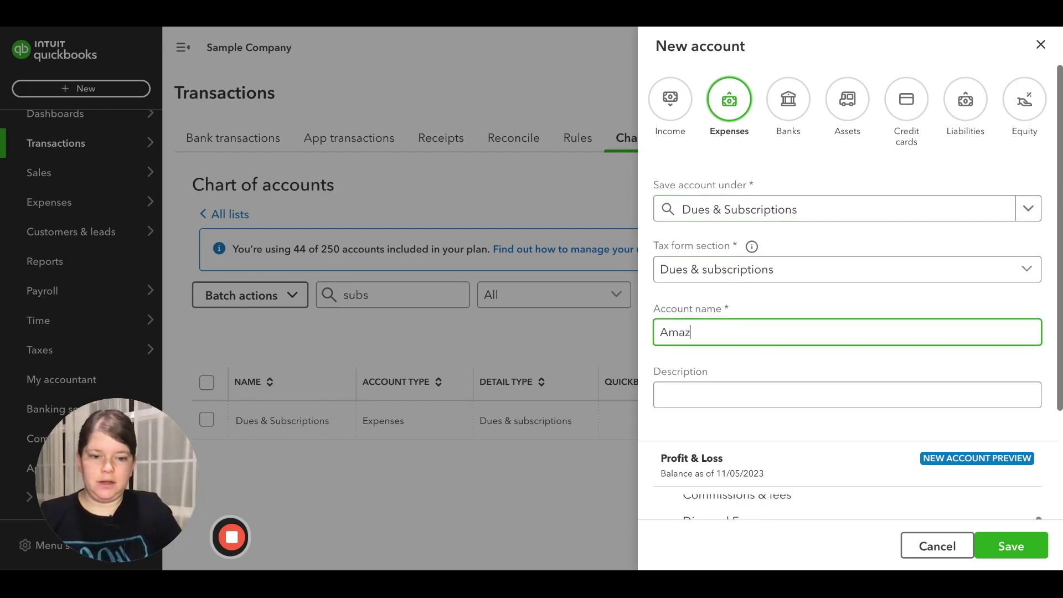
type("on Prime")
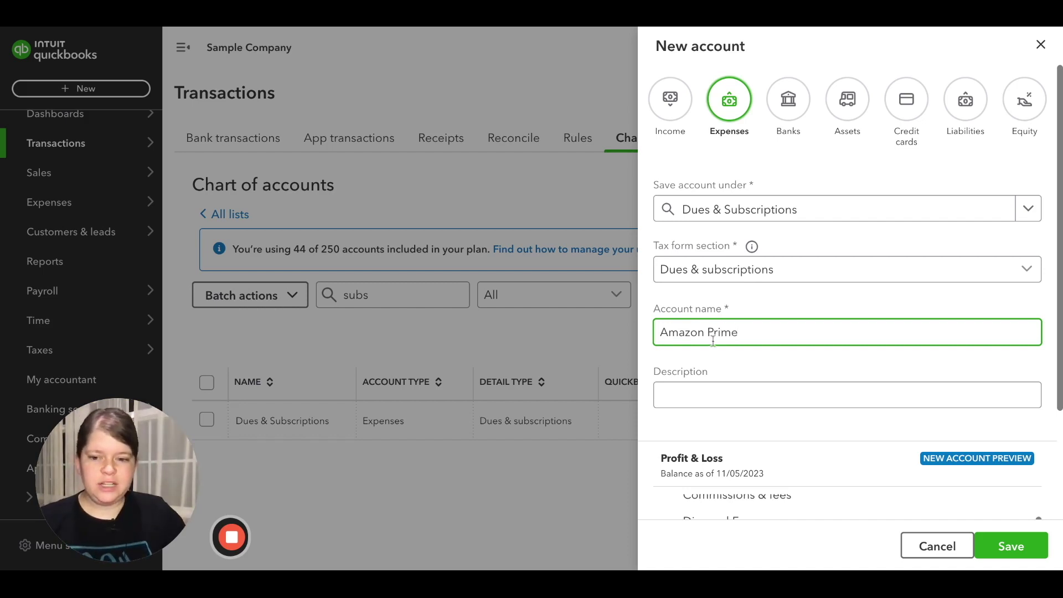
scroll(729, 358, "down", 3)
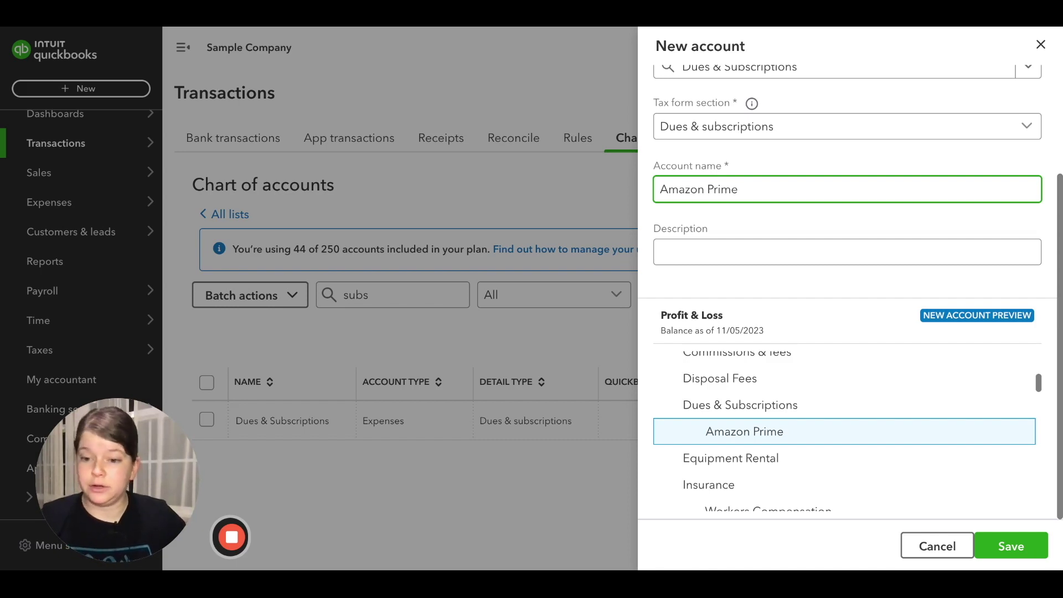
left_click(1029, 555)
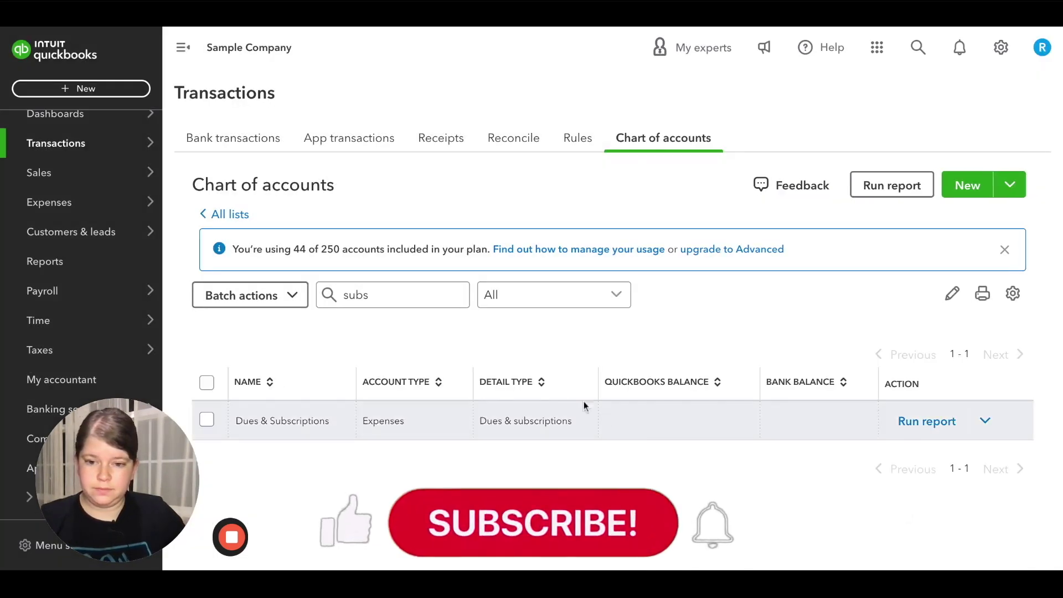
Clear the 'subs' filter and scroll down to Amazon Prime under Dues & Subscriptions.
left_click(382, 301)
key("BackSpace")
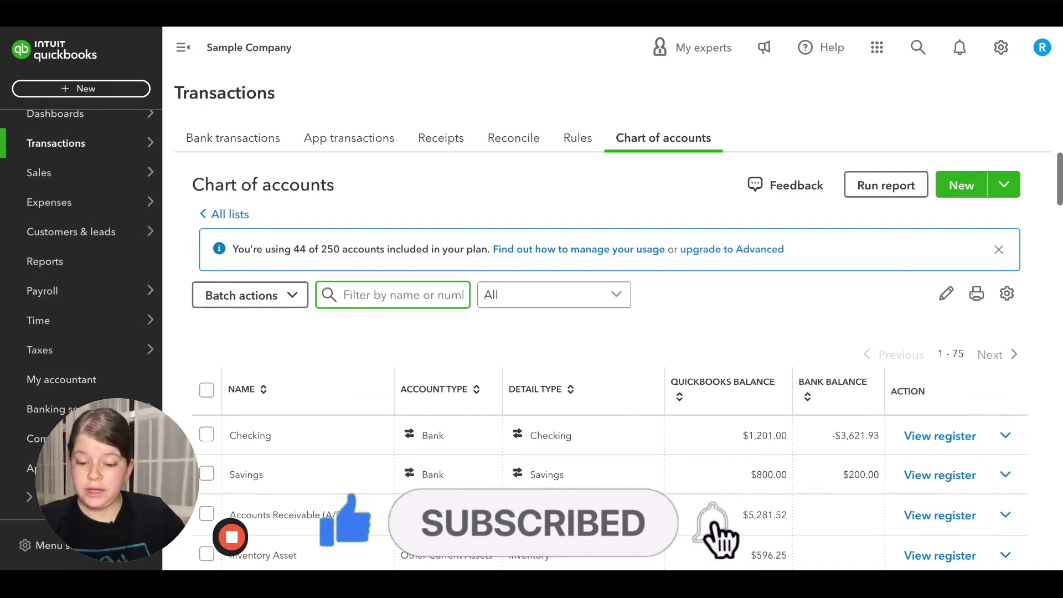
scroll(474, 425, "down", 2)
scroll(473, 417, "down", 10)
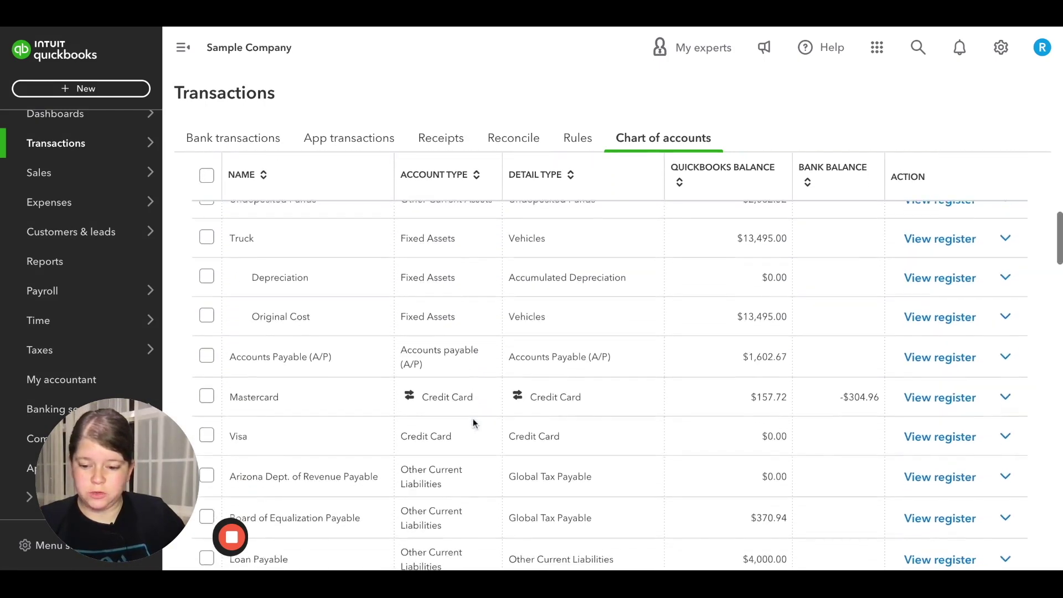
scroll(609, 386, "down", 12)
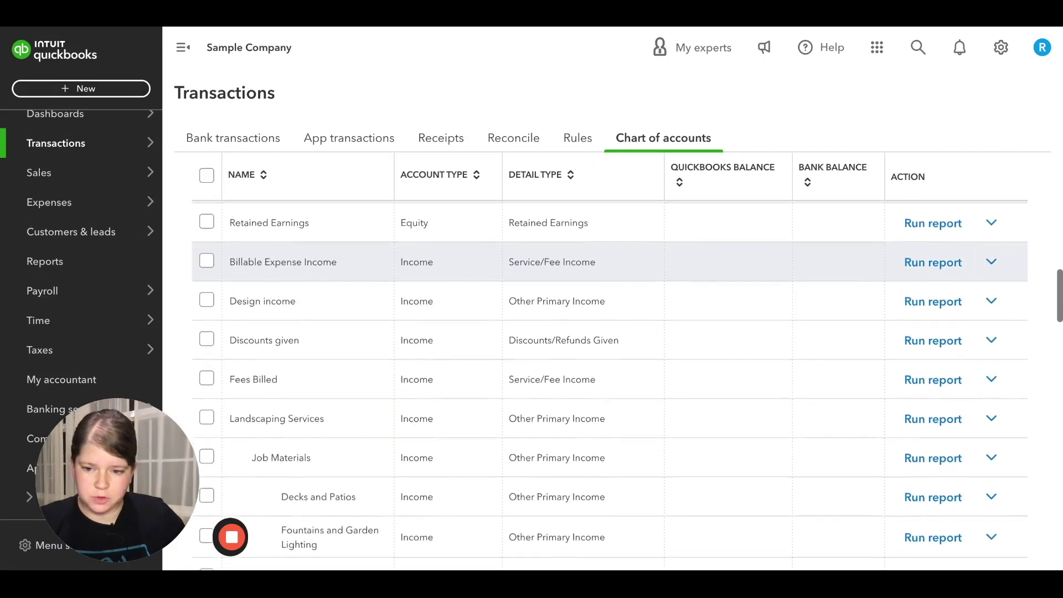
scroll(609, 388, "down", 6)
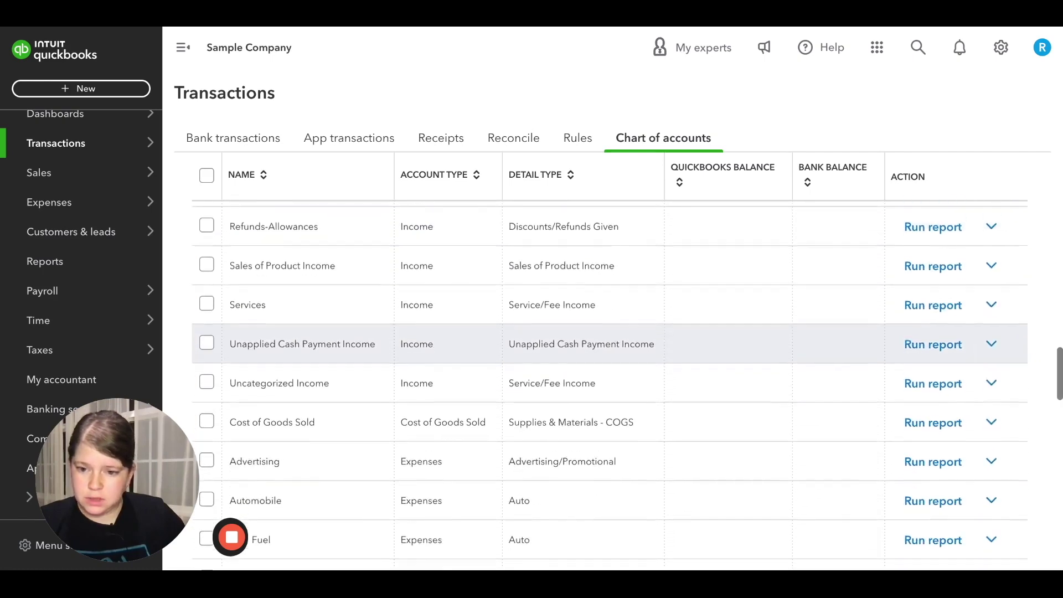
scroll(354, 361, "down", 2)
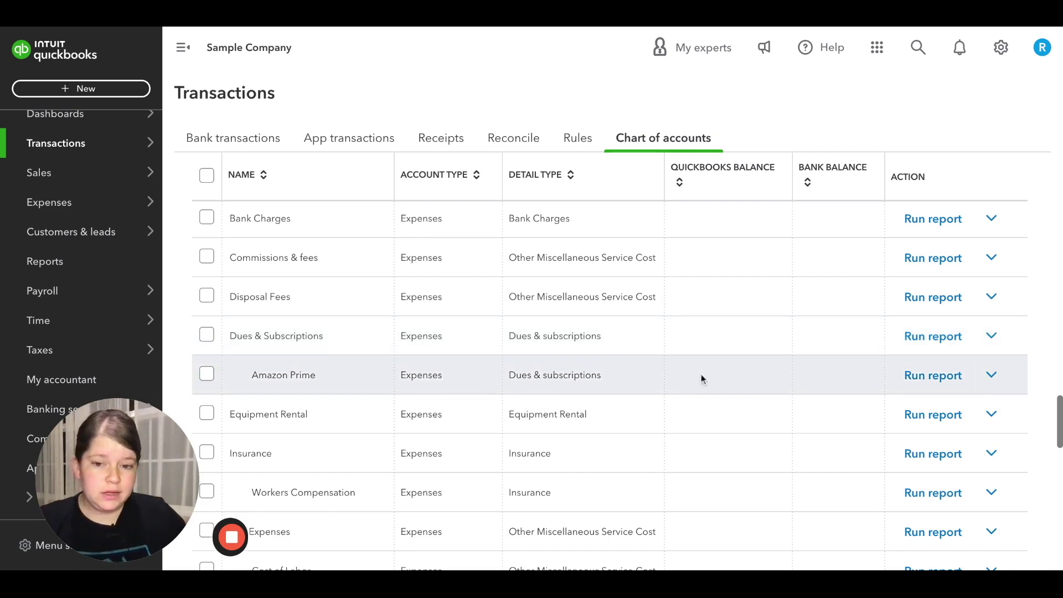
left_click(998, 375)
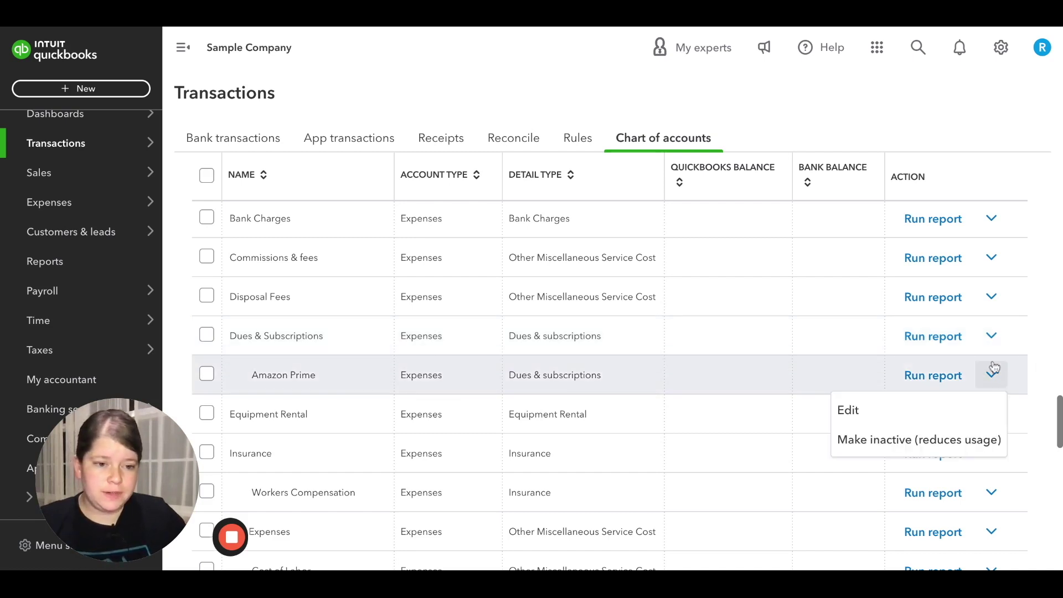
left_click(917, 413)
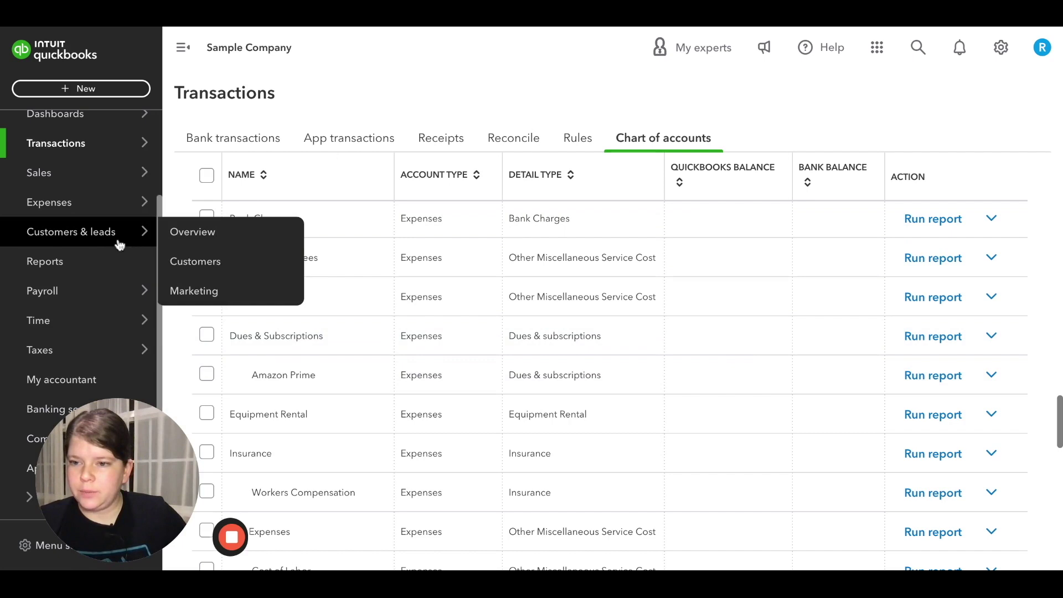
Go to Bank transactions and scroll to Checking's 25 transactions for review.
mouse_move(87, 148)
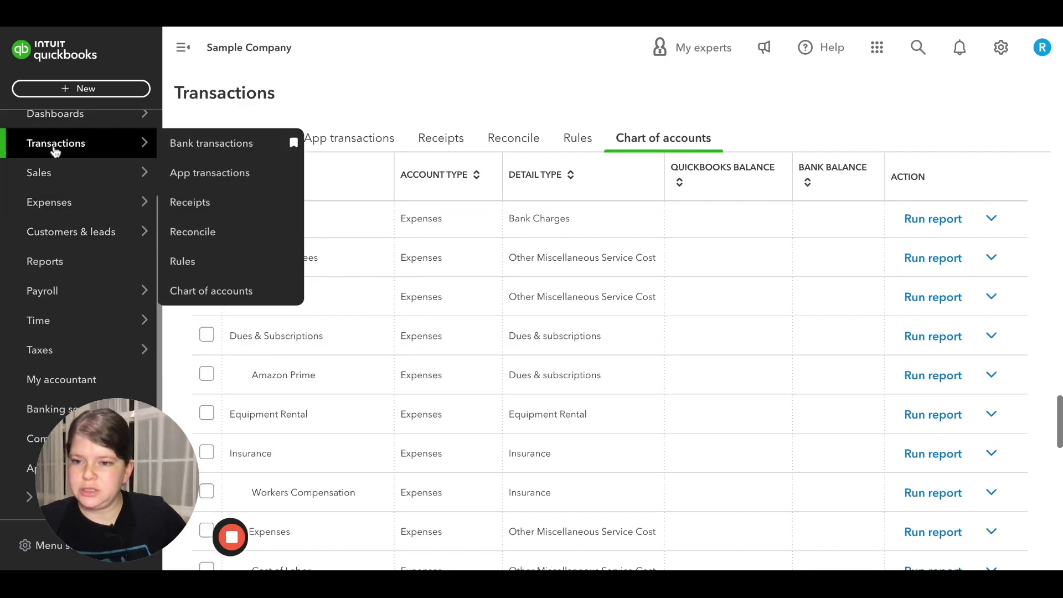
left_click(221, 151)
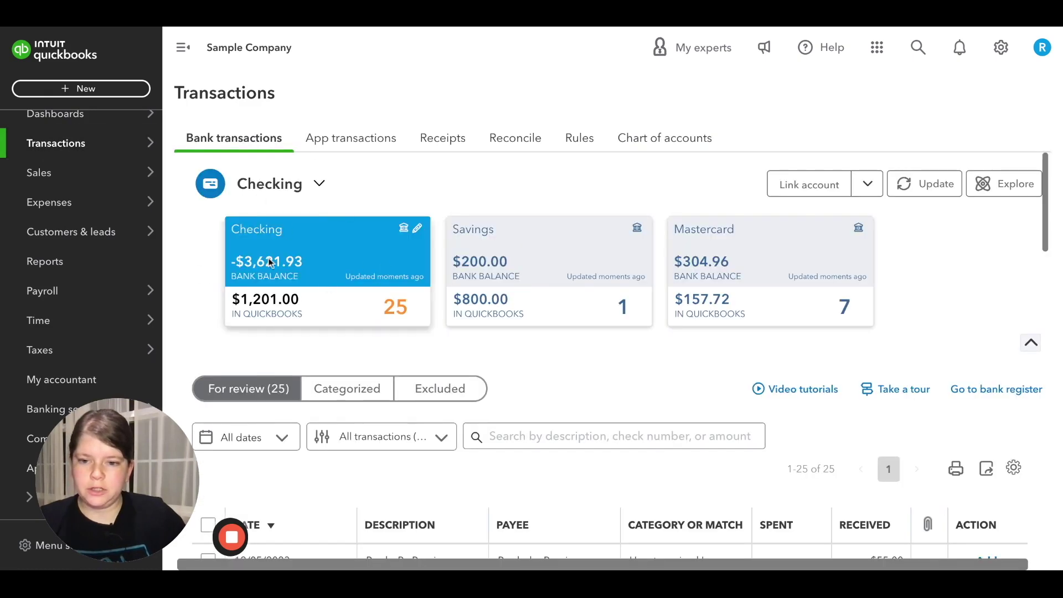
scroll(334, 275, "down", 2)
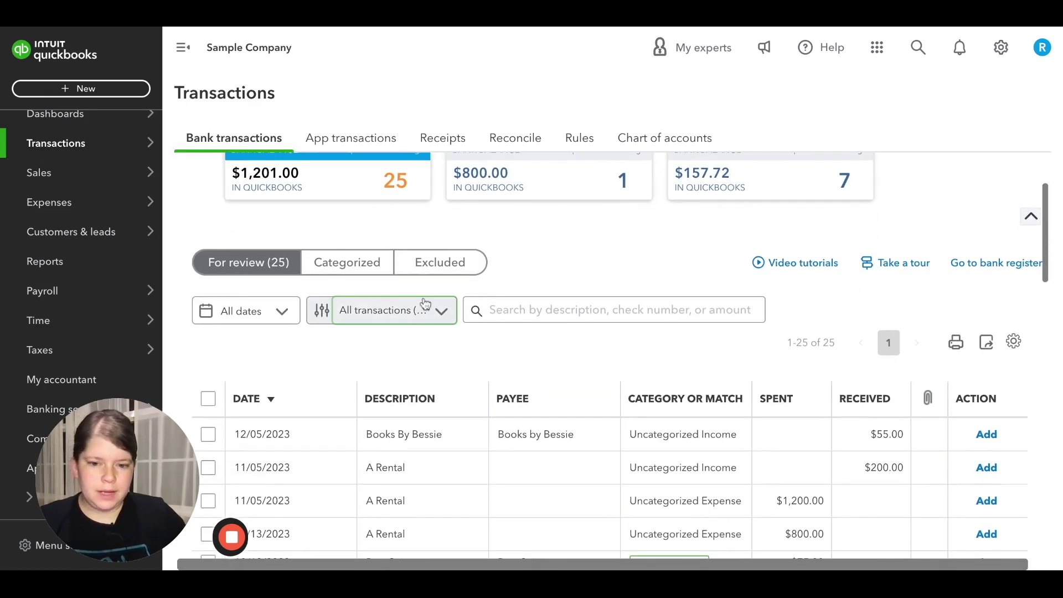
scroll(468, 308, "down", 3)
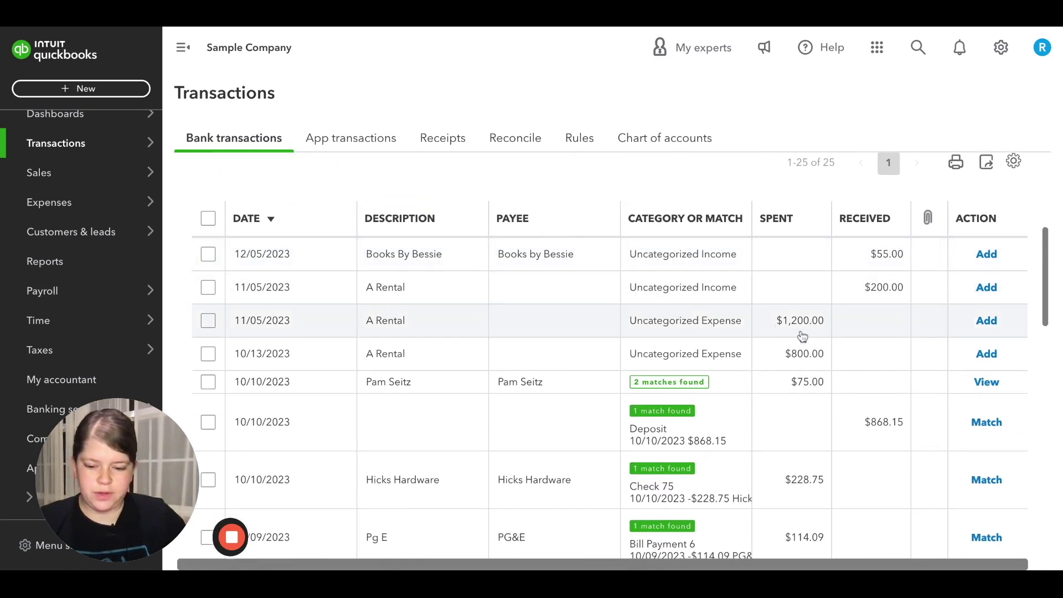
Expand the $1,200.00 A Rental transaction and show its account list from the top.
left_click(597, 331)
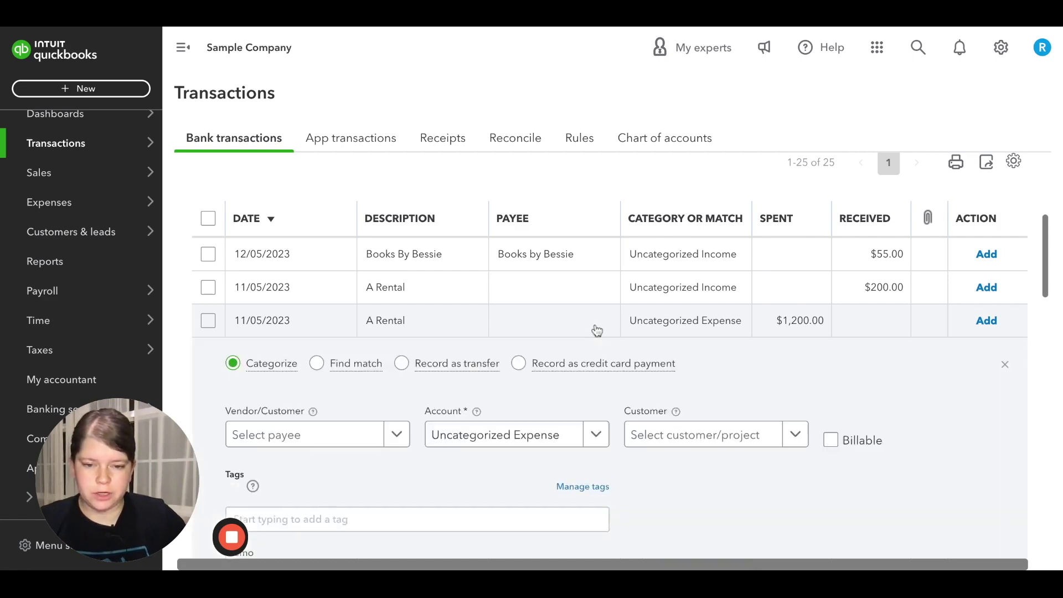
scroll(595, 328, "down", 2)
left_click(535, 325)
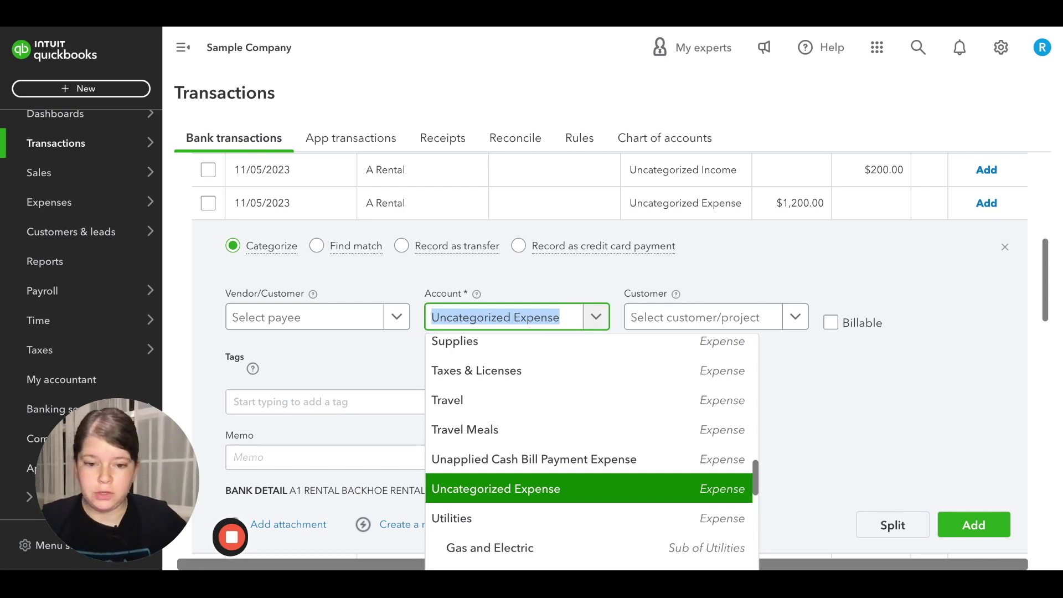
scroll(546, 391, "down", 5)
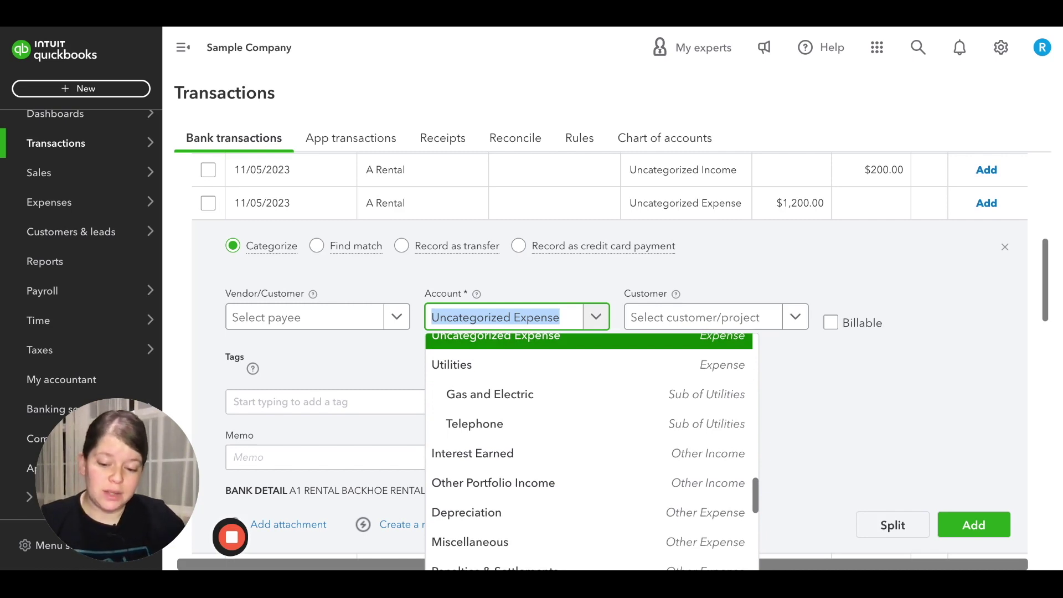
scroll(633, 397, "up", 5)
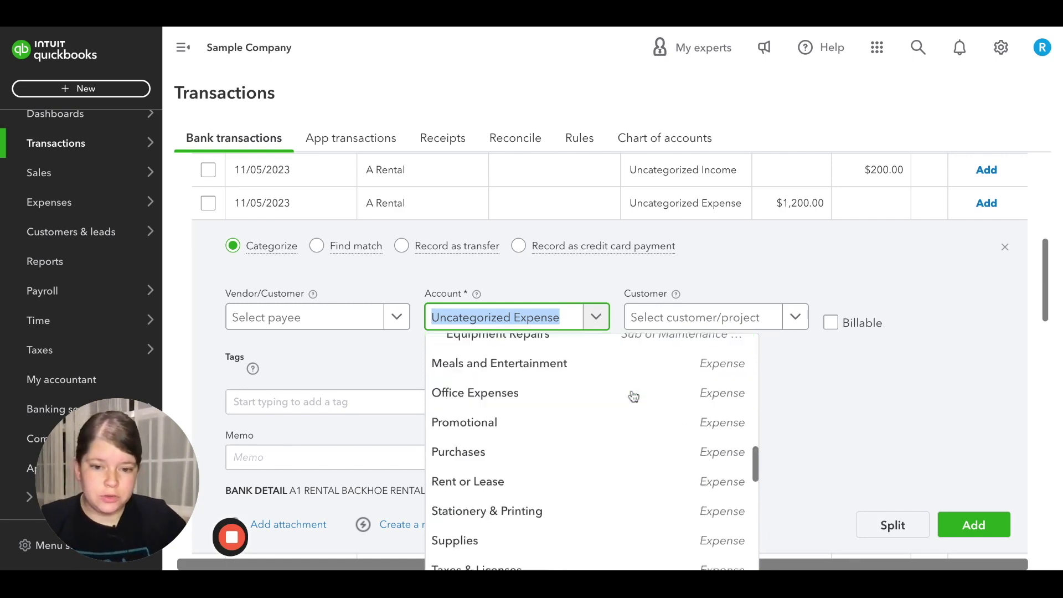
scroll(634, 397, "up", 8)
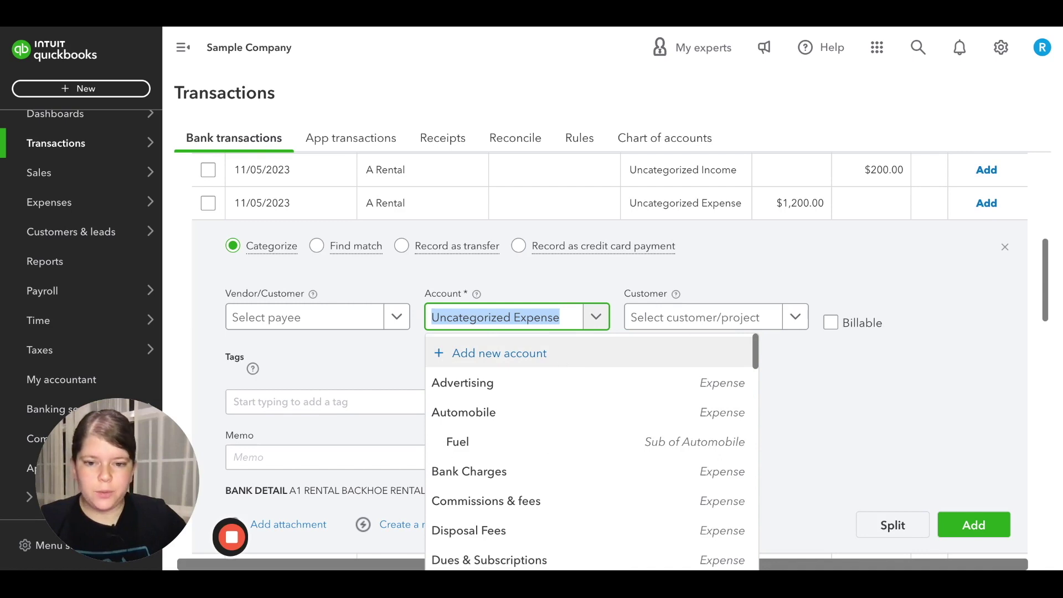
Create an Expenses account with Dues & subscriptions detail type named 'Example Subscription'.
left_click(527, 353)
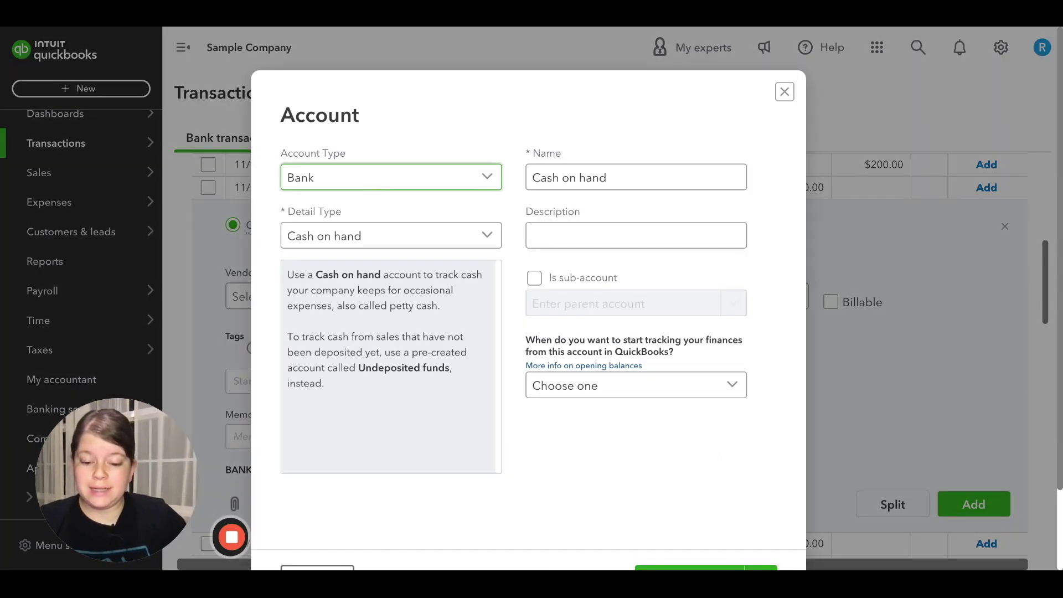
left_click(349, 203)
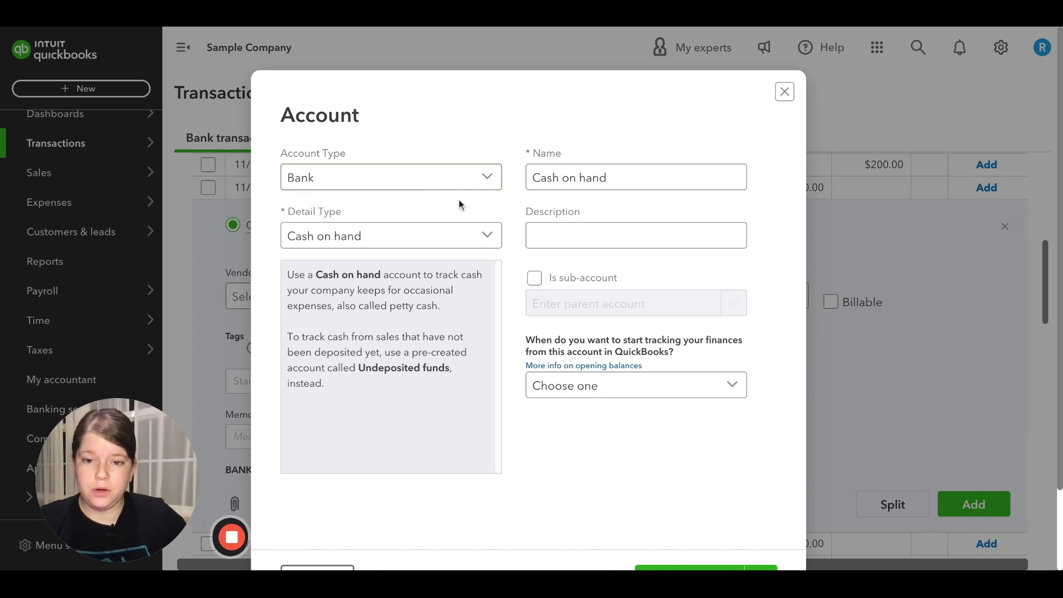
left_click(446, 178)
scroll(446, 271, "down", 3)
scroll(449, 288, "down", 2)
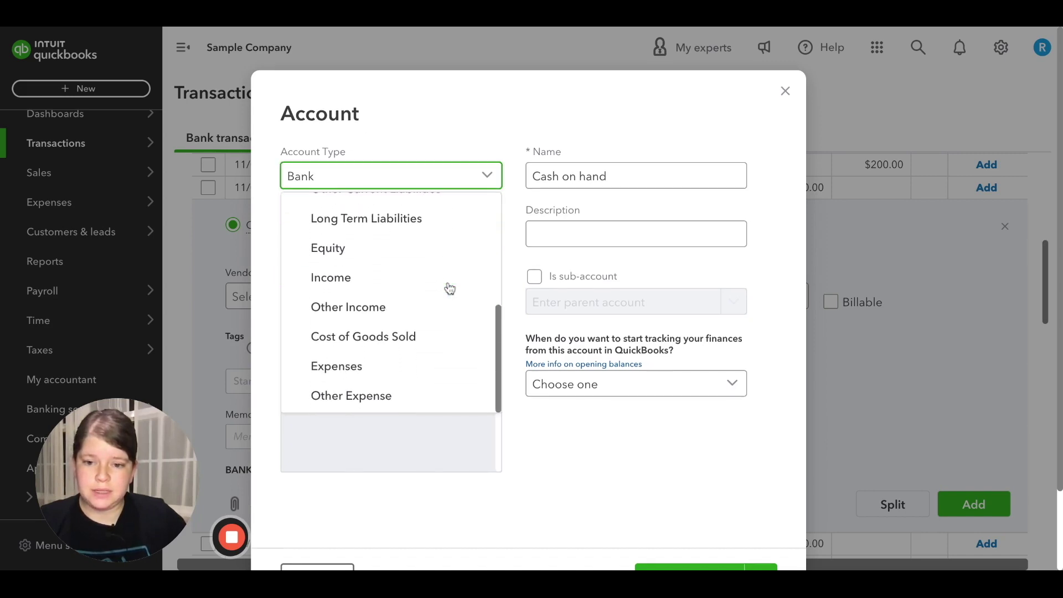
left_click(357, 377)
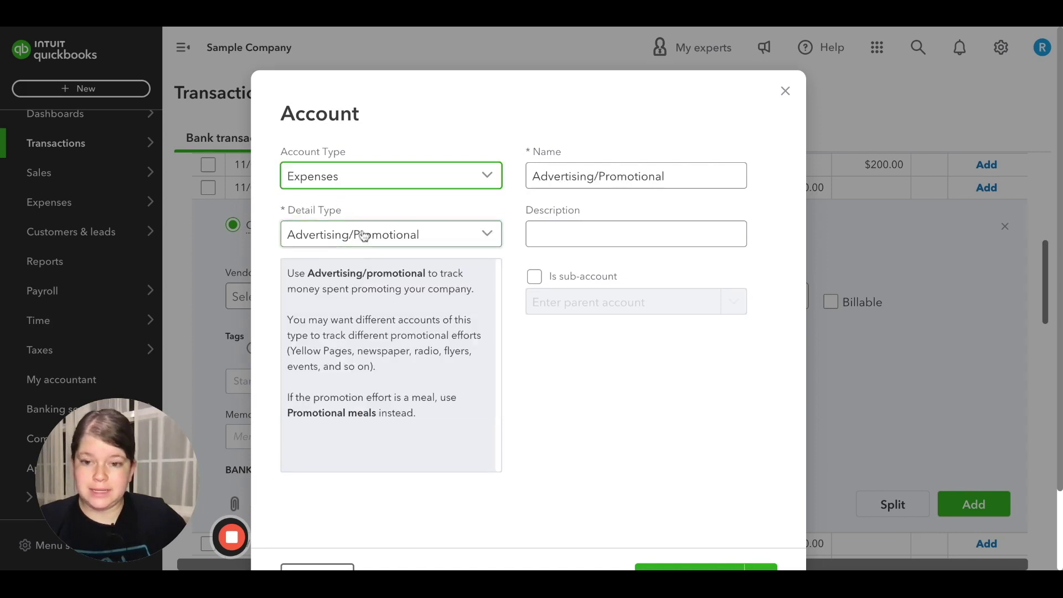
left_click(429, 243)
scroll(429, 342, "down", 2)
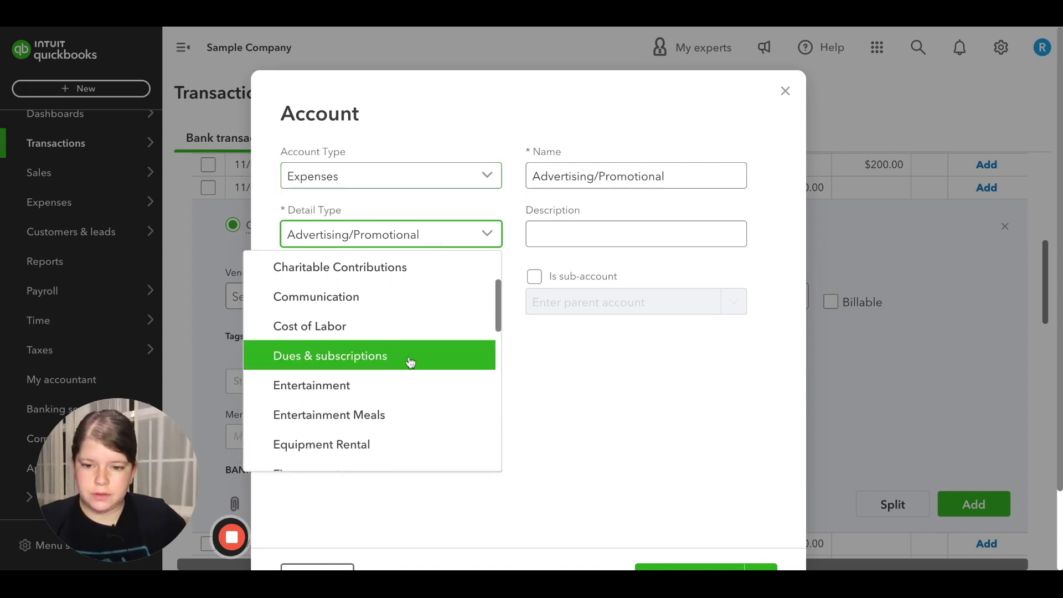
left_click(380, 361)
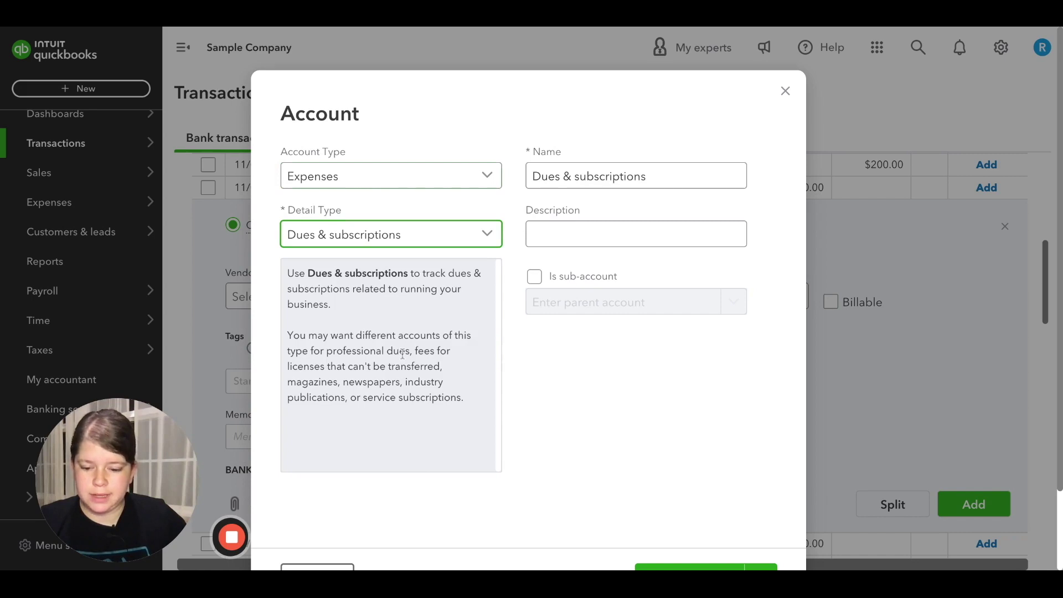
triple_click(599, 177)
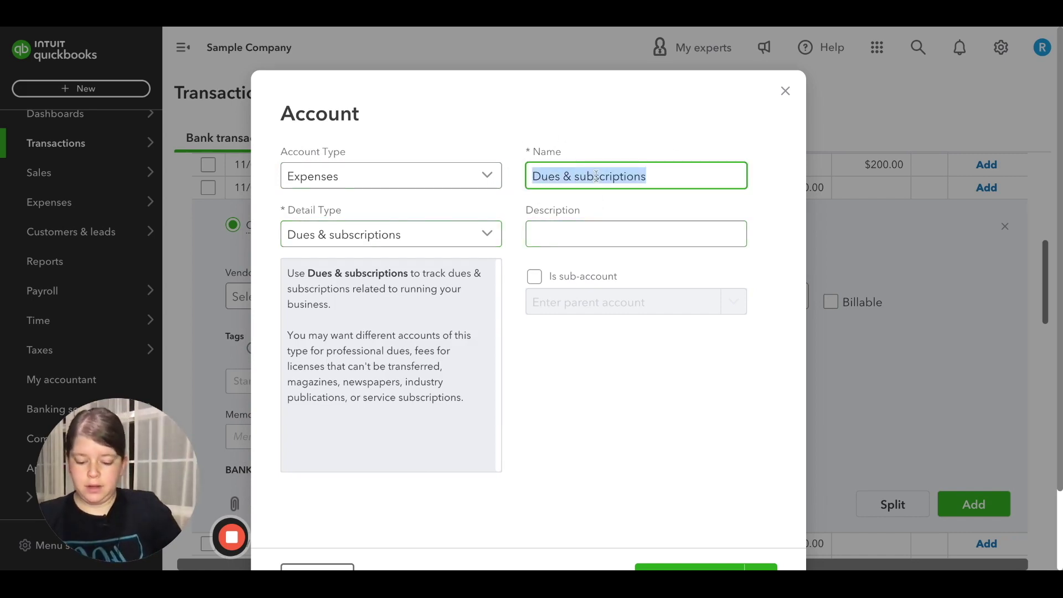
type("Exampl")
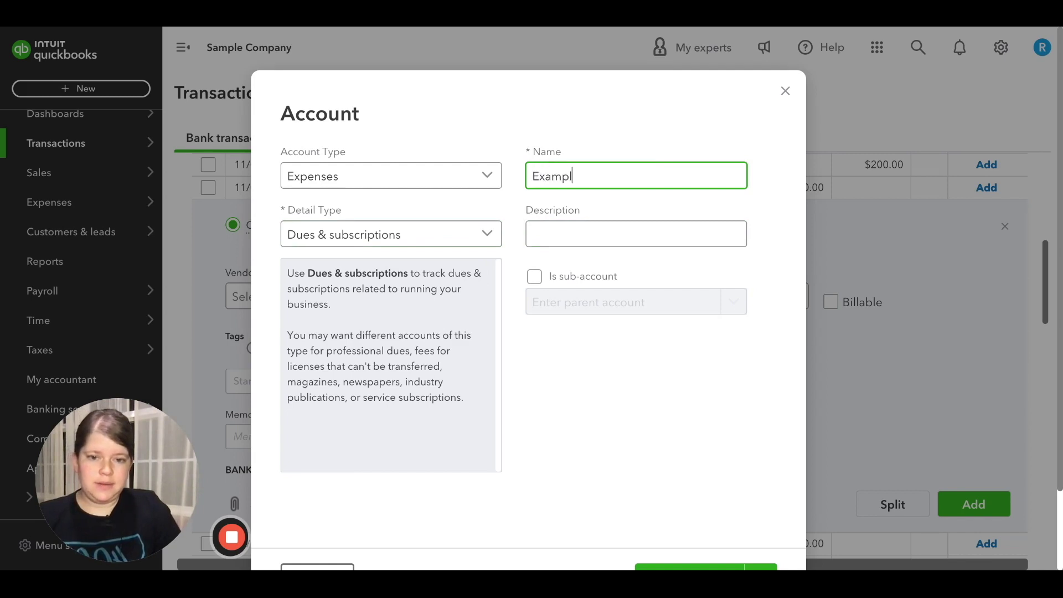
type("e Su")
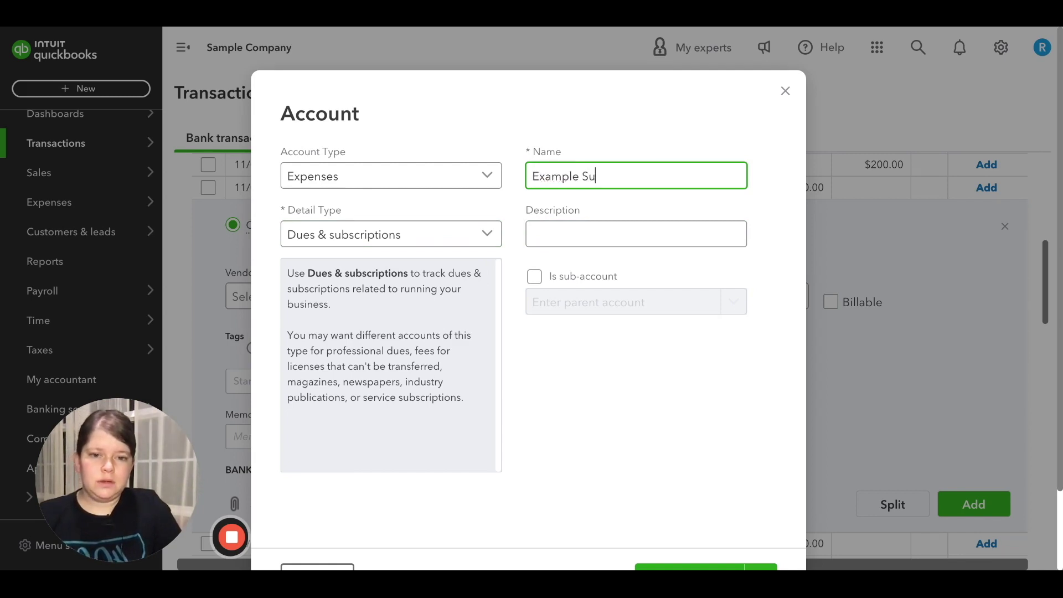
type("bscription")
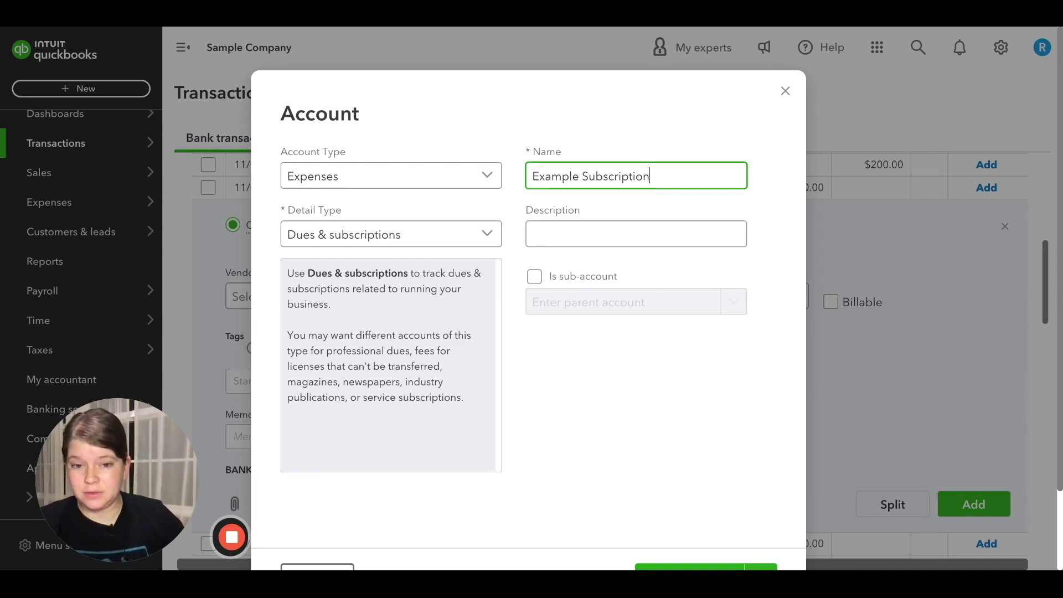
Make Example Subscription a sub-account of Dues & Subscriptions and save it.
left_click(535, 277)
left_click(582, 305)
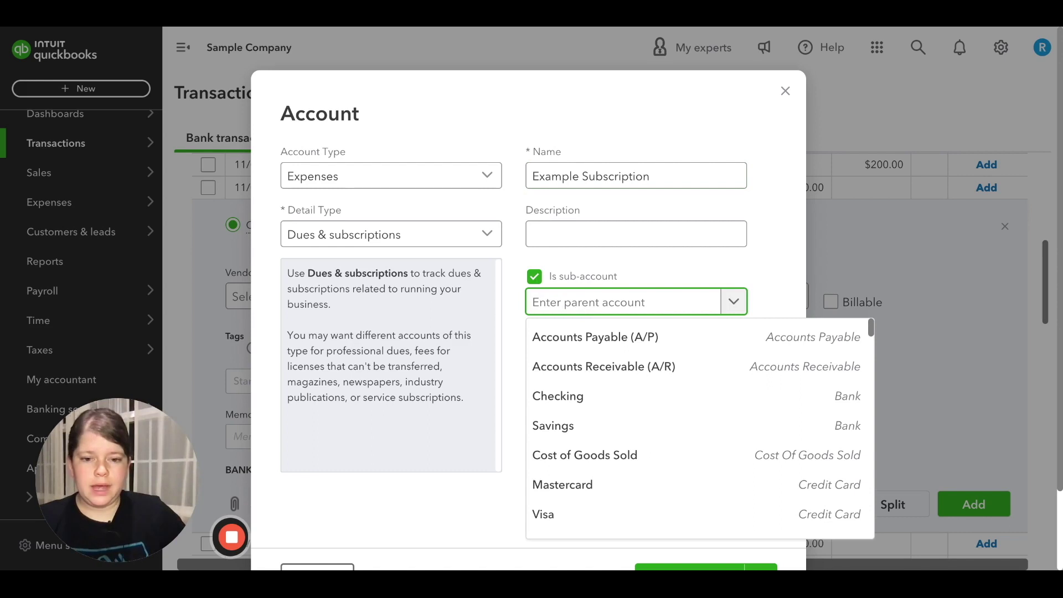
scroll(625, 370, "down", 5)
scroll(624, 372, "up", 3)
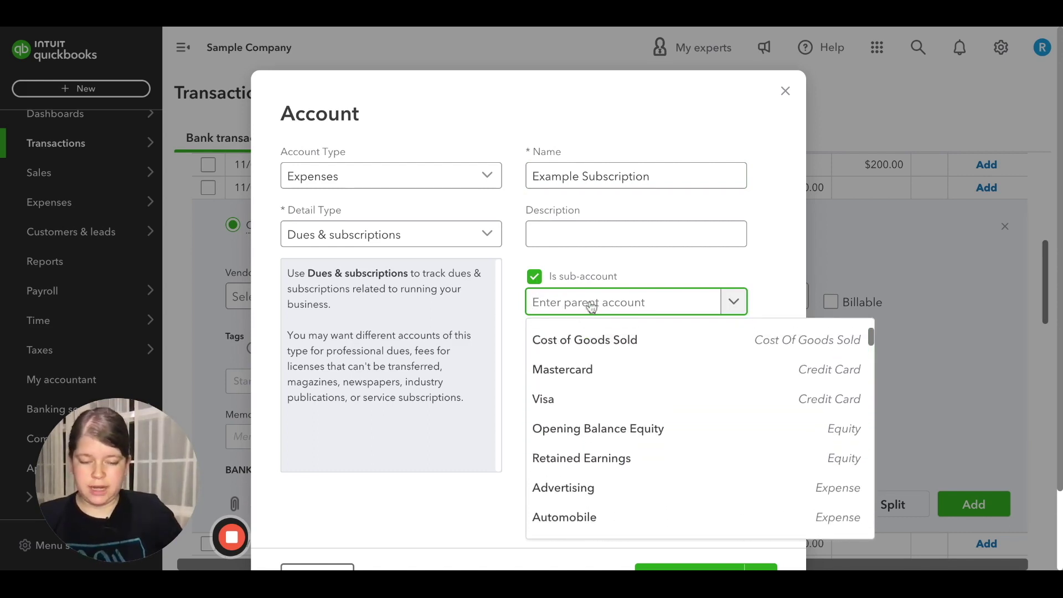
type("subsc")
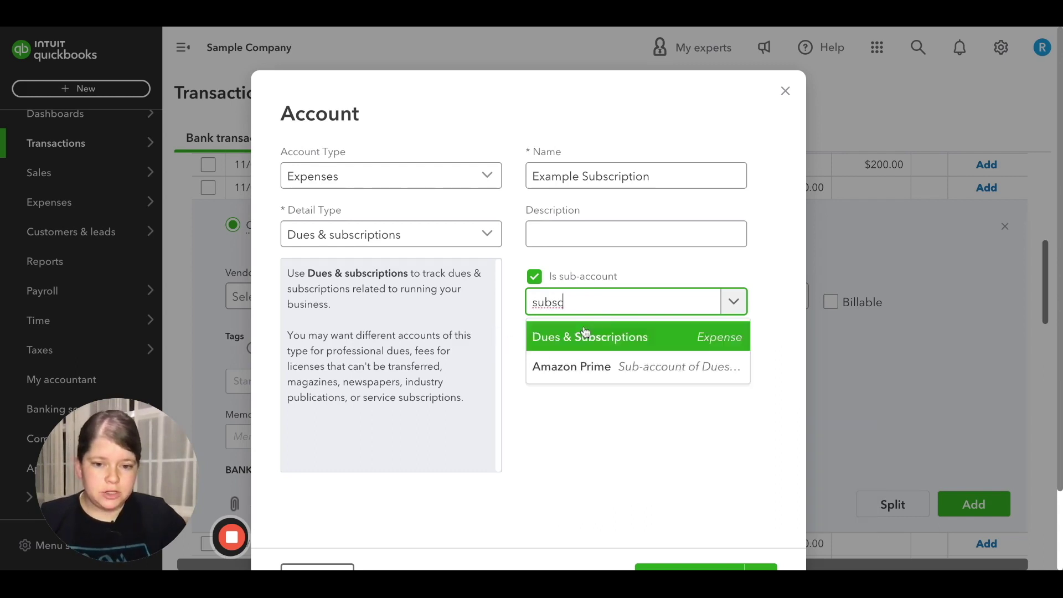
left_click(635, 339)
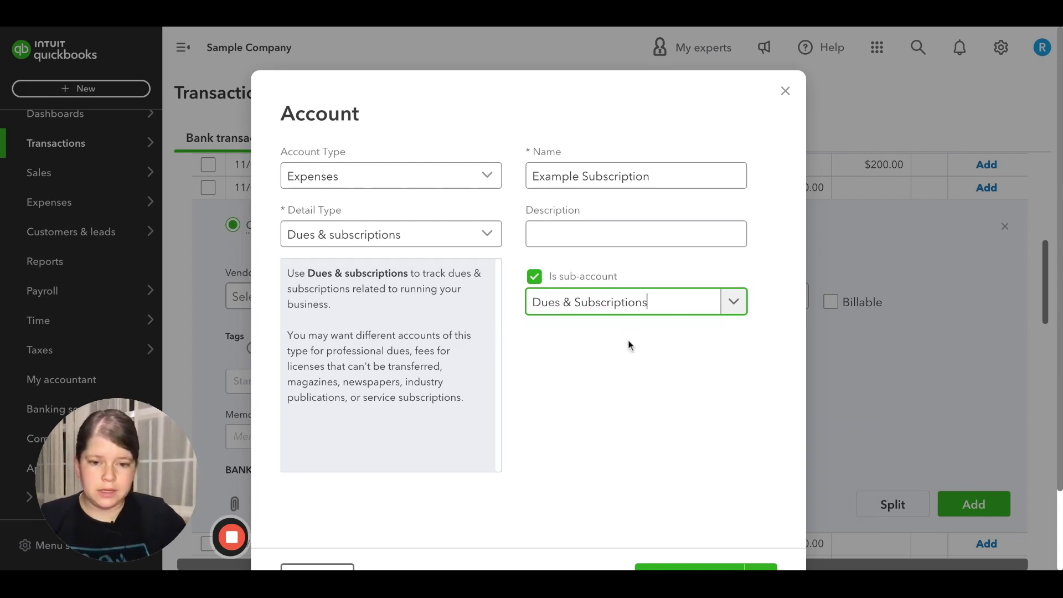
scroll(611, 338, "down", 2)
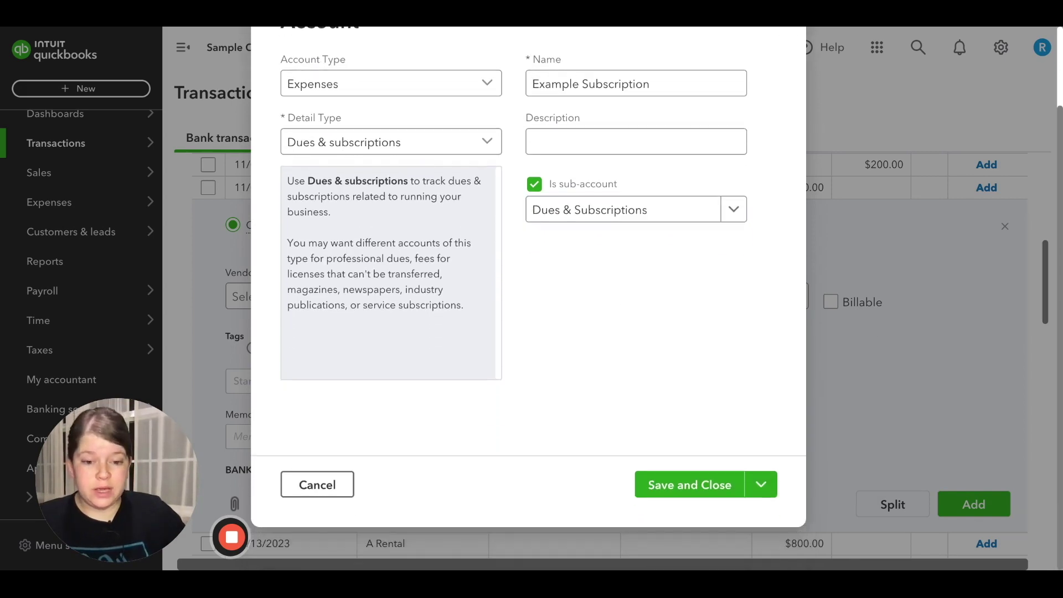
left_click(706, 497)
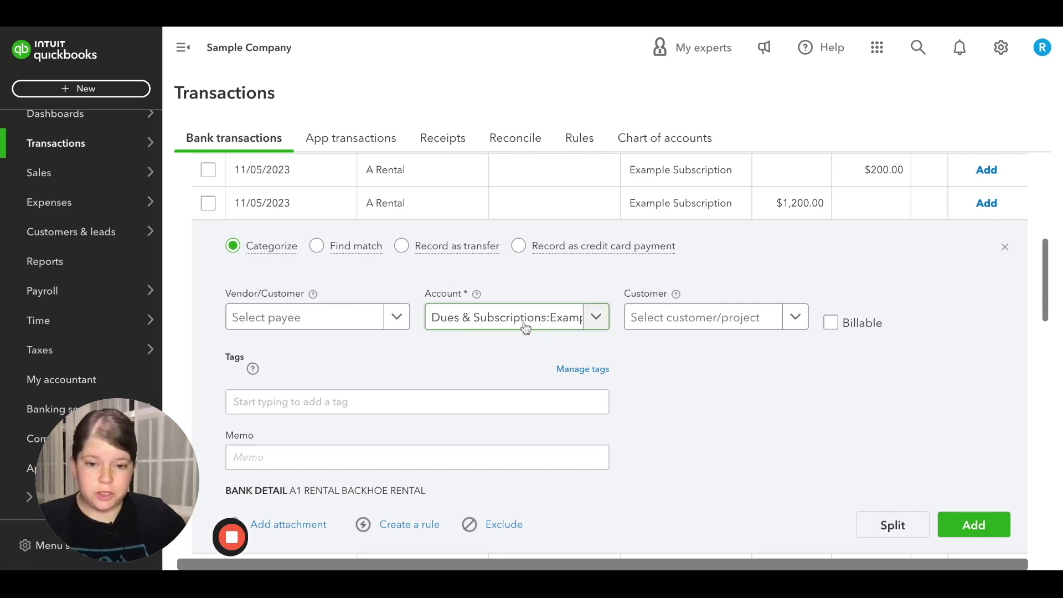
Add the $1,200.00 A Rental transaction to Example Subscription with payee Bob's Burger Joint.
left_click(597, 329)
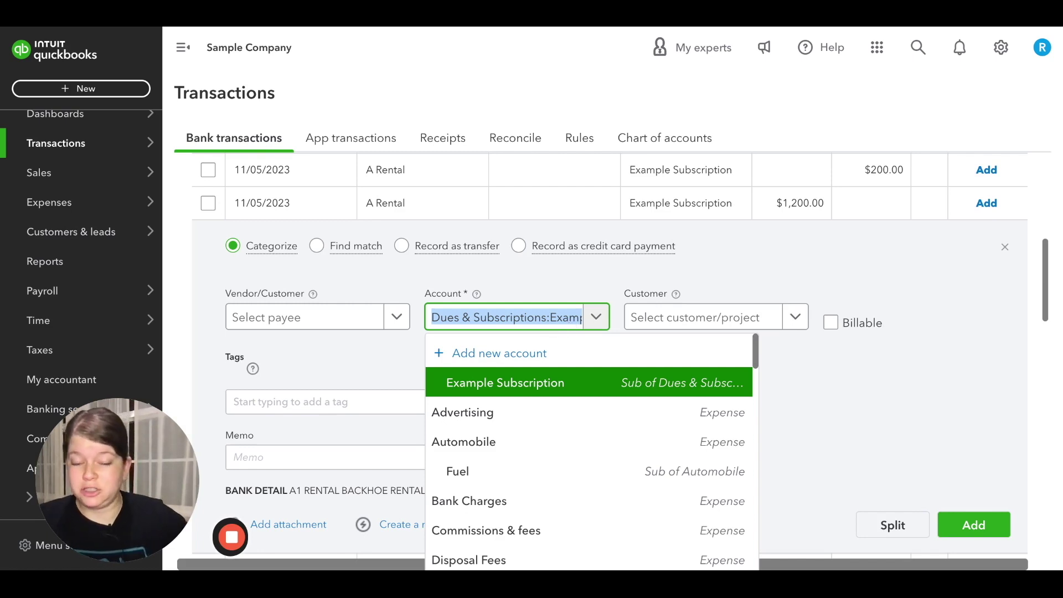
left_click(255, 316)
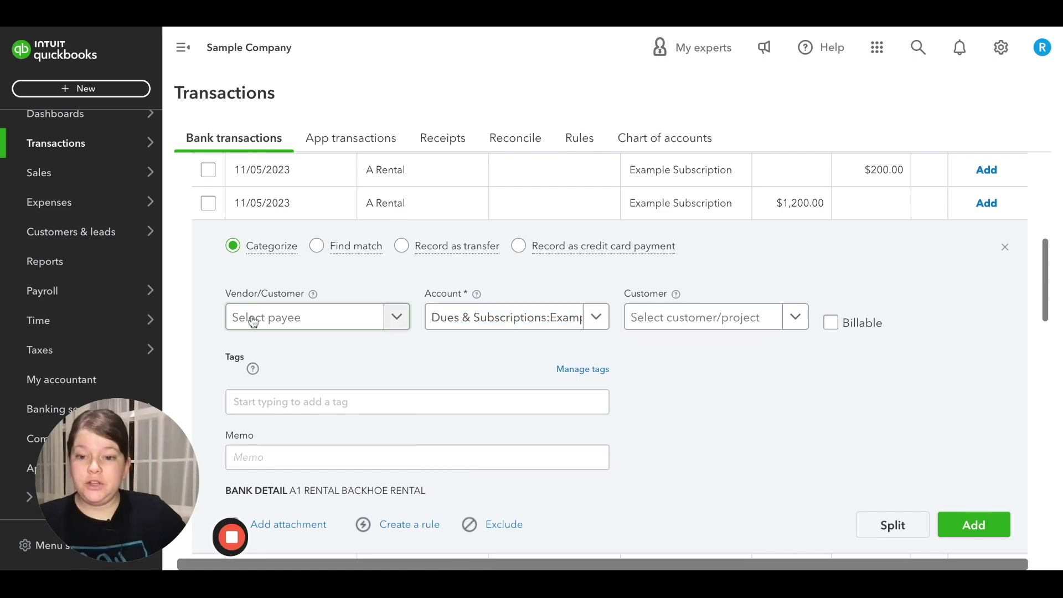
left_click(289, 327)
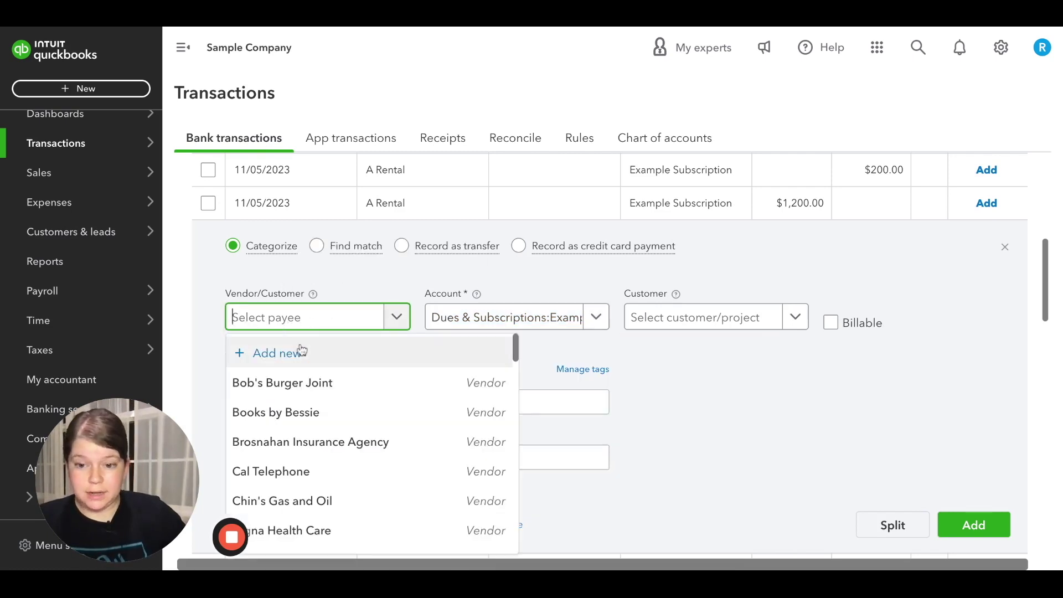
left_click(340, 386)
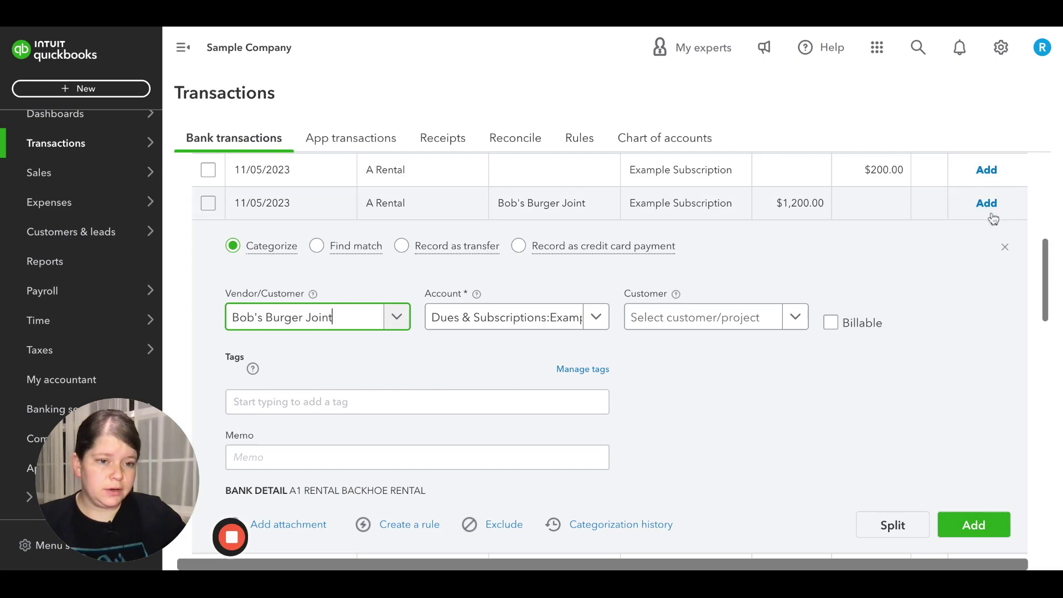
left_click(980, 521)
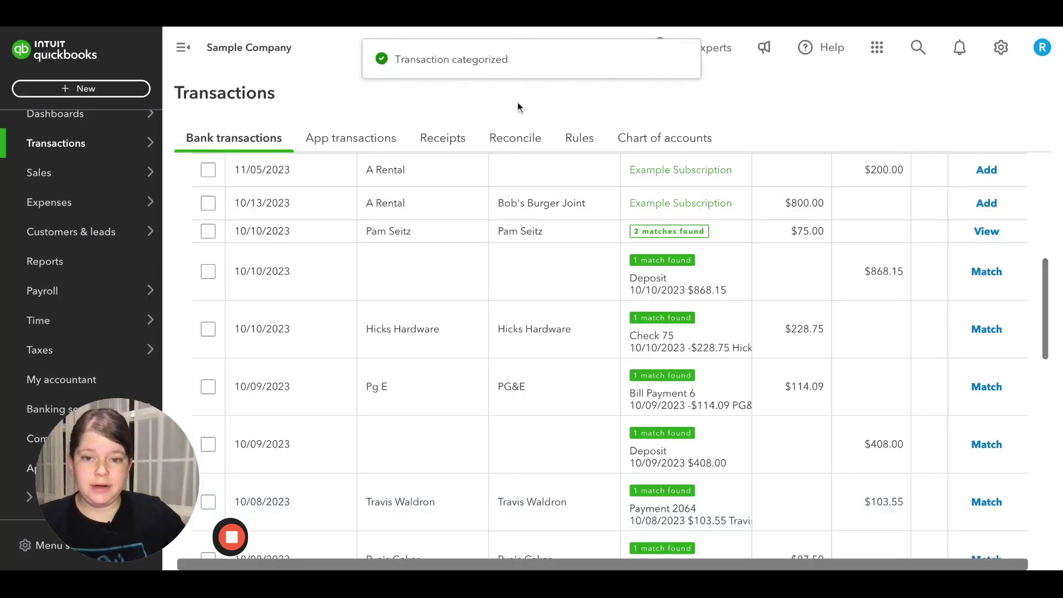
Expand the 10/13/2023 A Rental $800.00 bank transaction for categorizing.
scroll(518, 105, "up", 3)
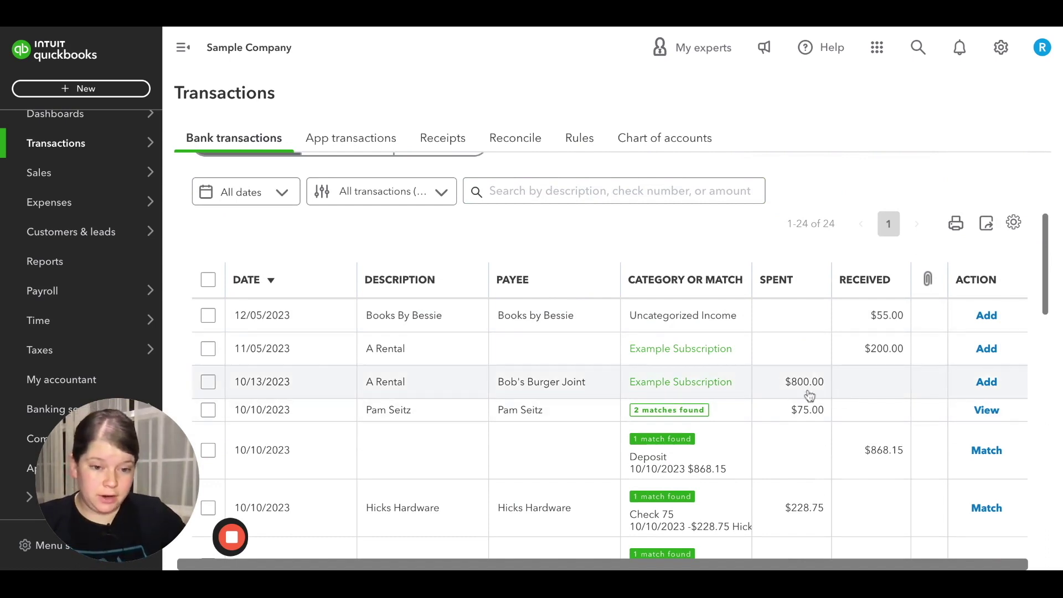
left_click(576, 383)
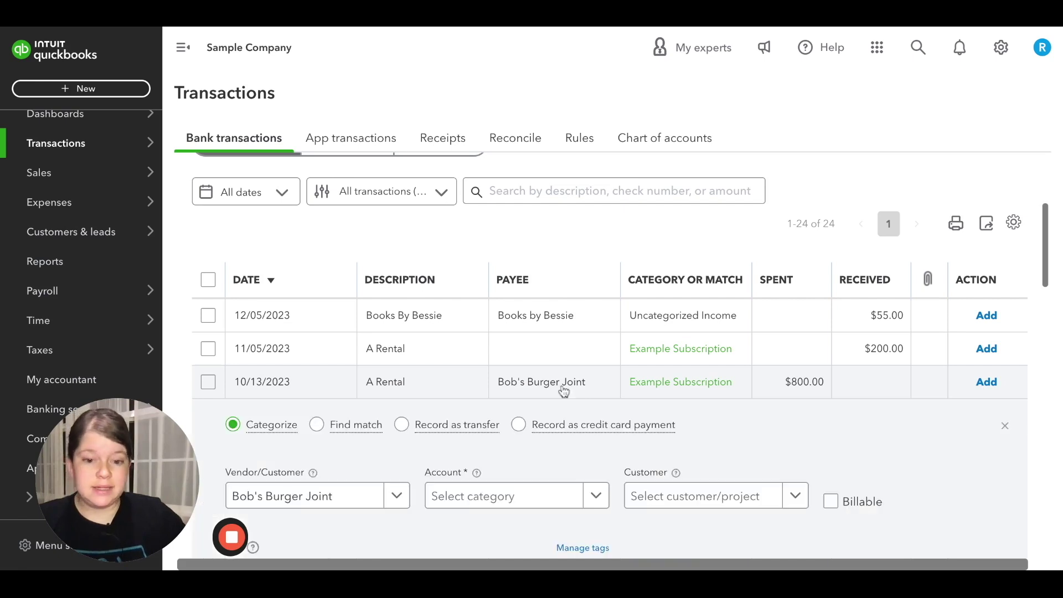
scroll(576, 387, "down", 2)
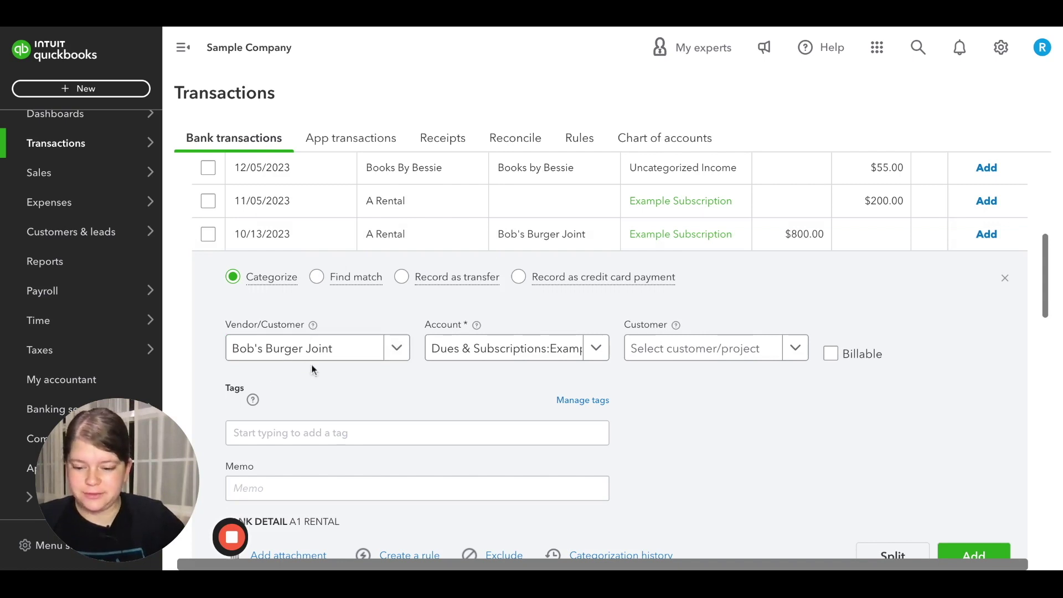
Categorize the $800.00 A Rental transaction to Dues & Subscriptions:Amazon Prime and add it.
left_click(483, 359)
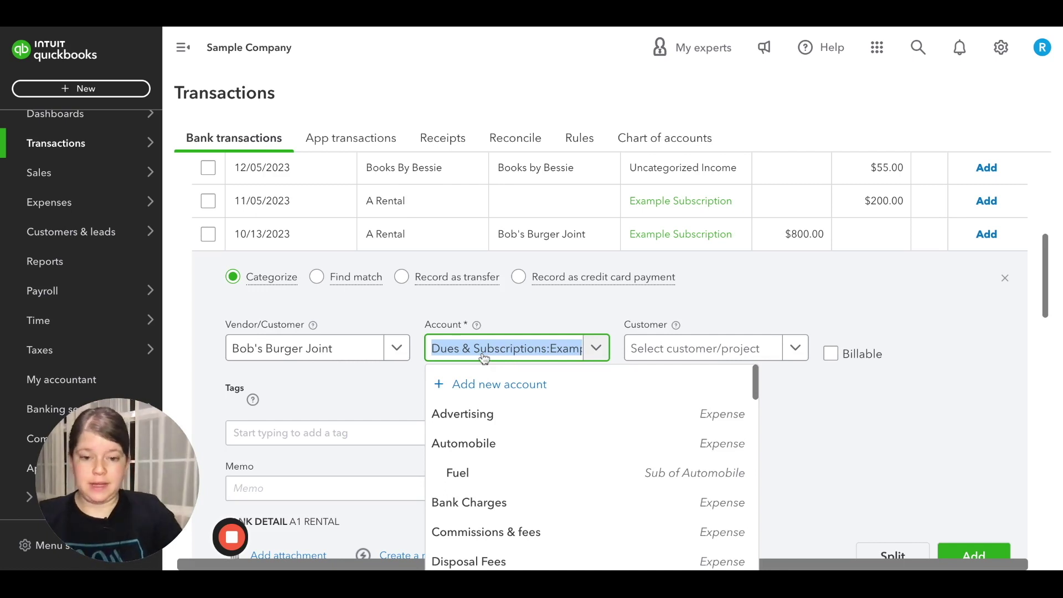
type("amazon")
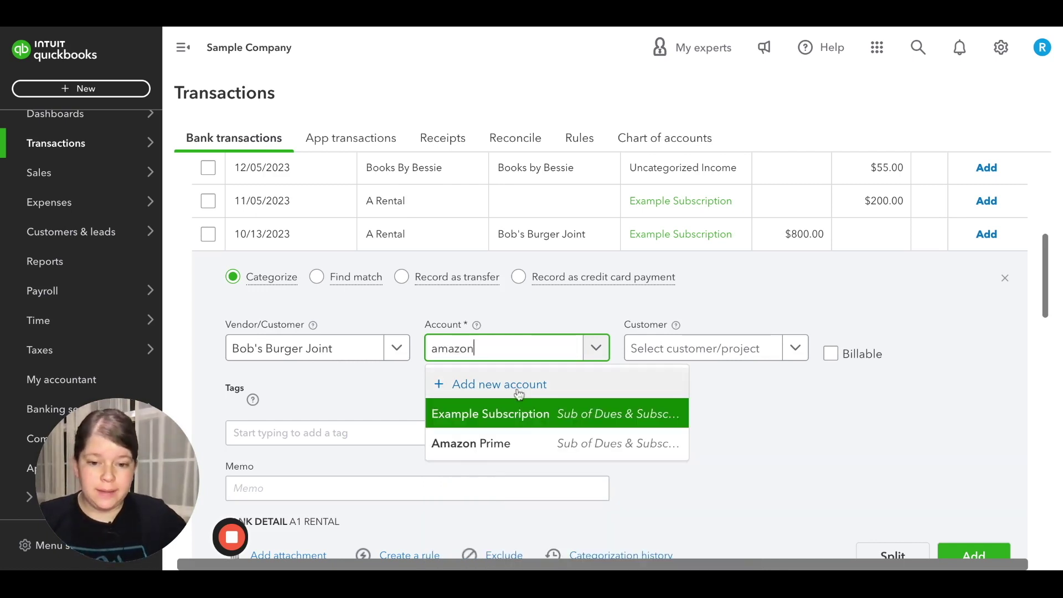
left_click(547, 446)
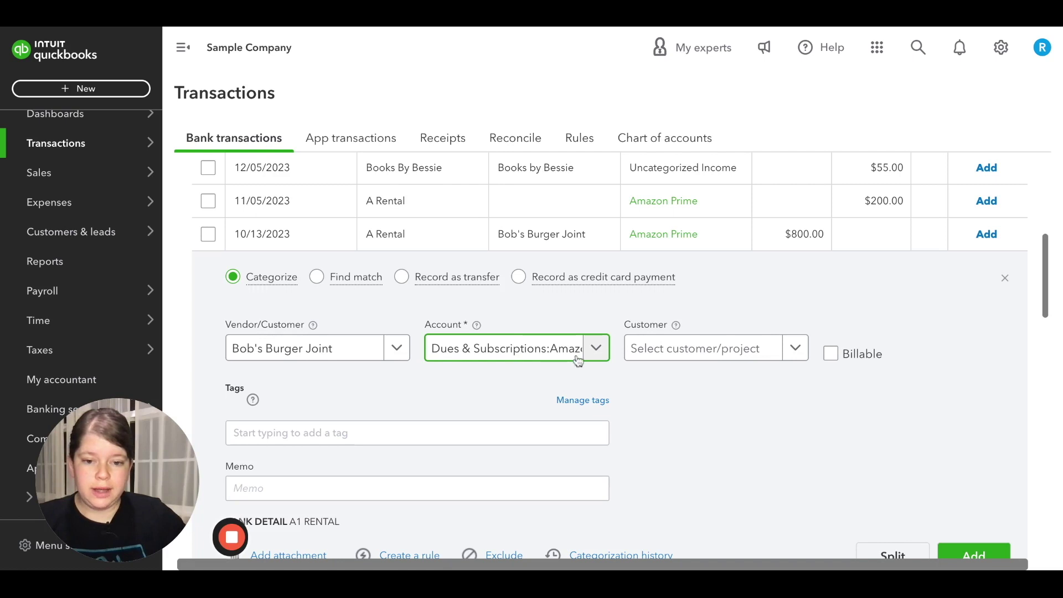
left_click(595, 355)
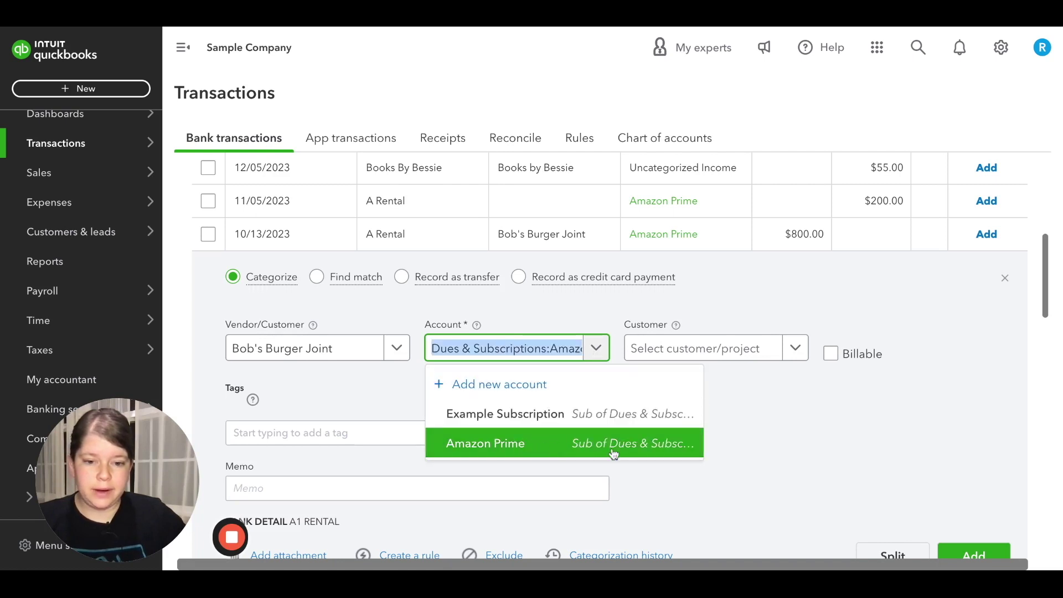
left_click(691, 456)
scroll(831, 488, "down", 1)
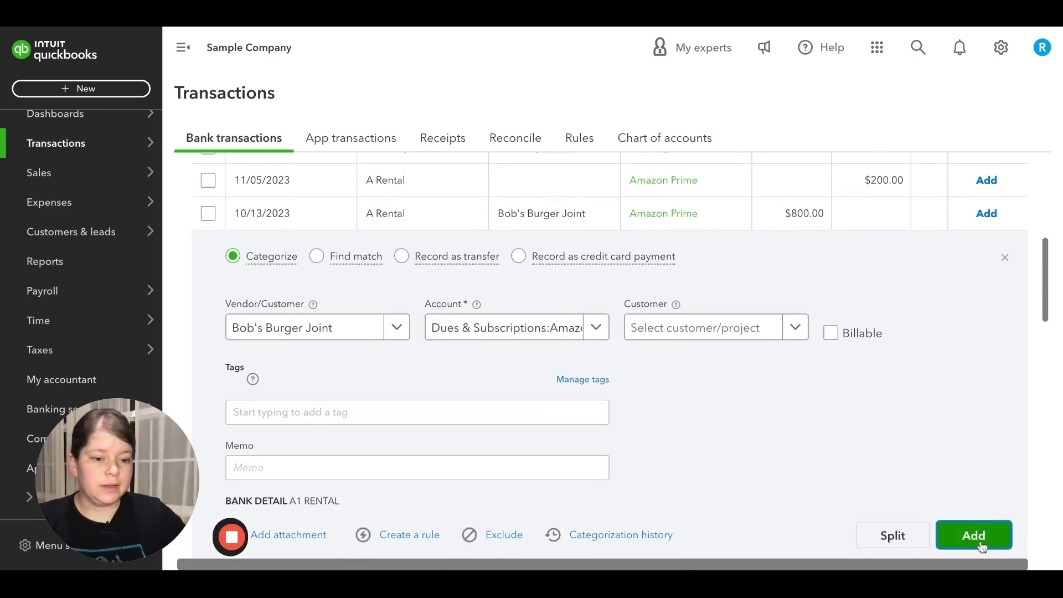
left_click(974, 535)
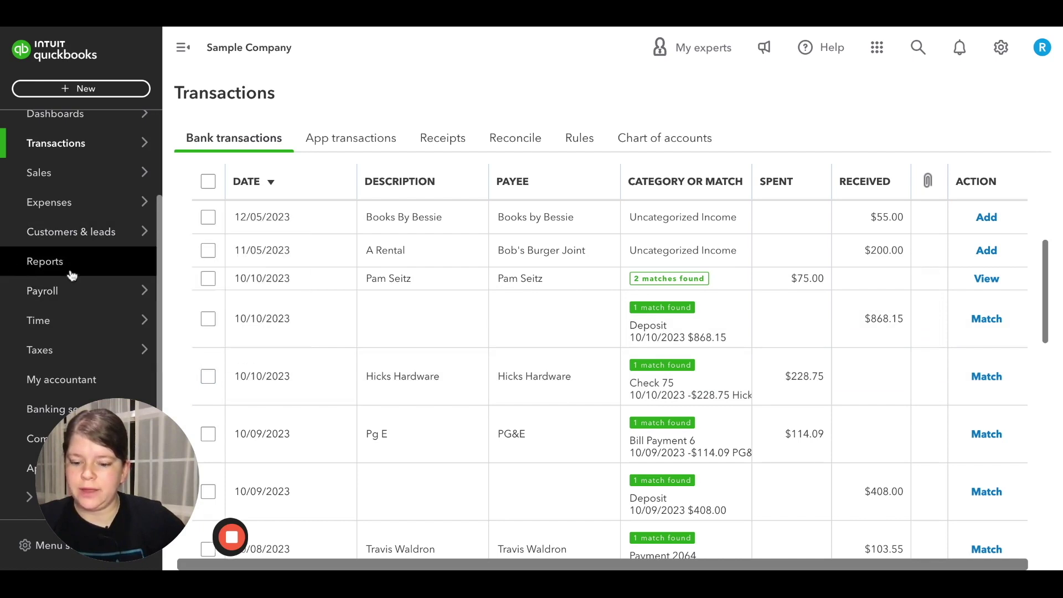
Open the Profit and Loss report and scroll to Dues & Subscriptions, totaling 2,000.00.
left_click(45, 262)
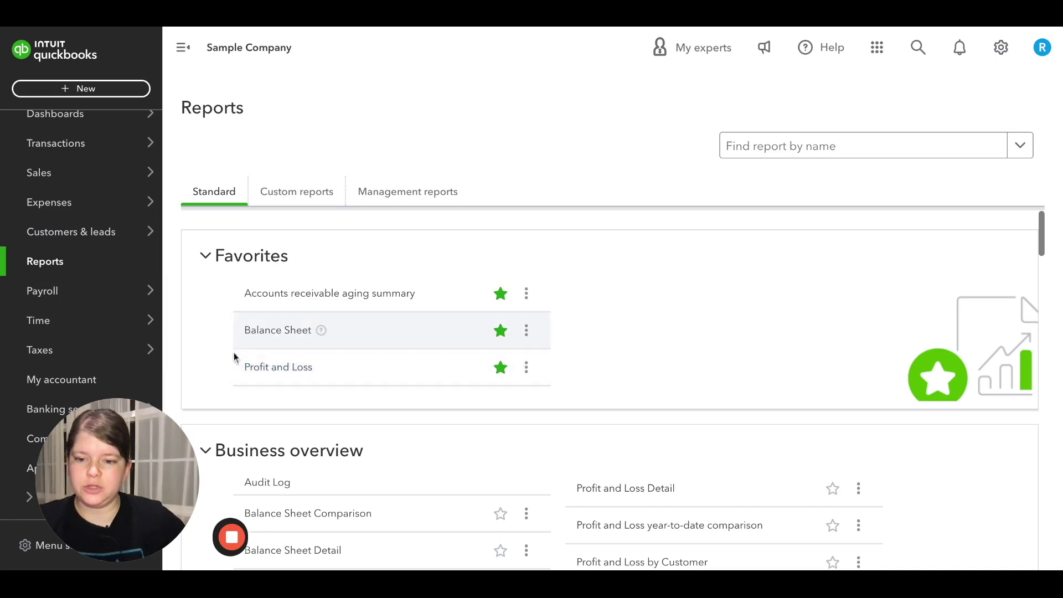
left_click(286, 368)
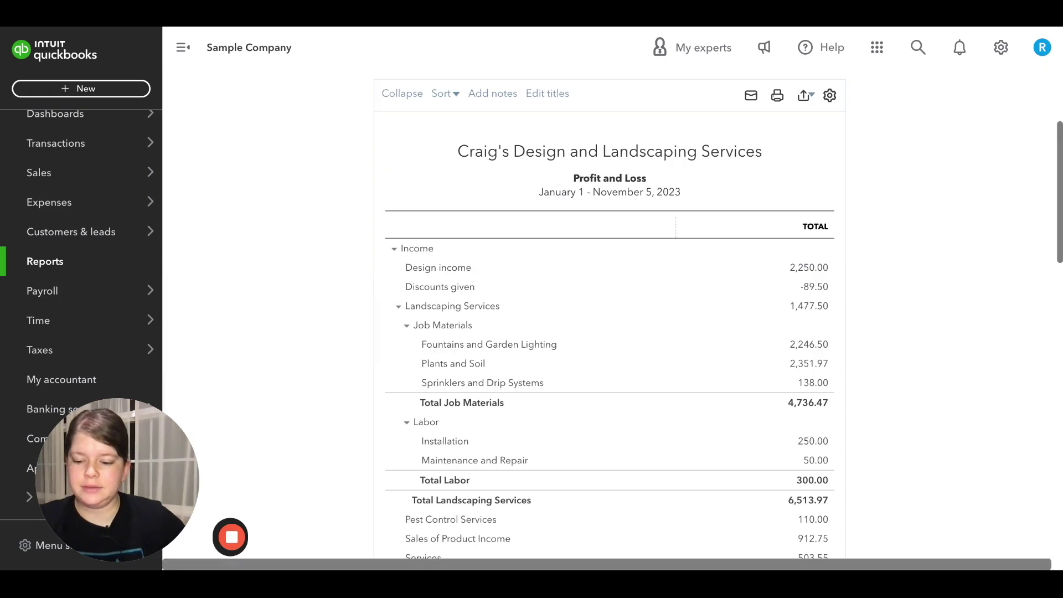
scroll(323, 366, "down", 5)
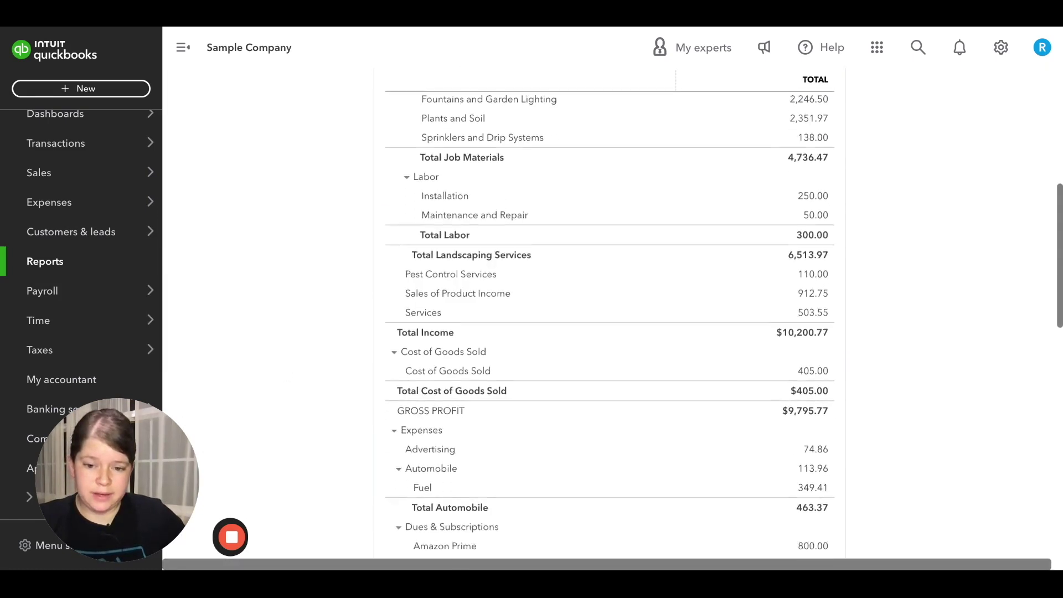
scroll(323, 363, "down", 3)
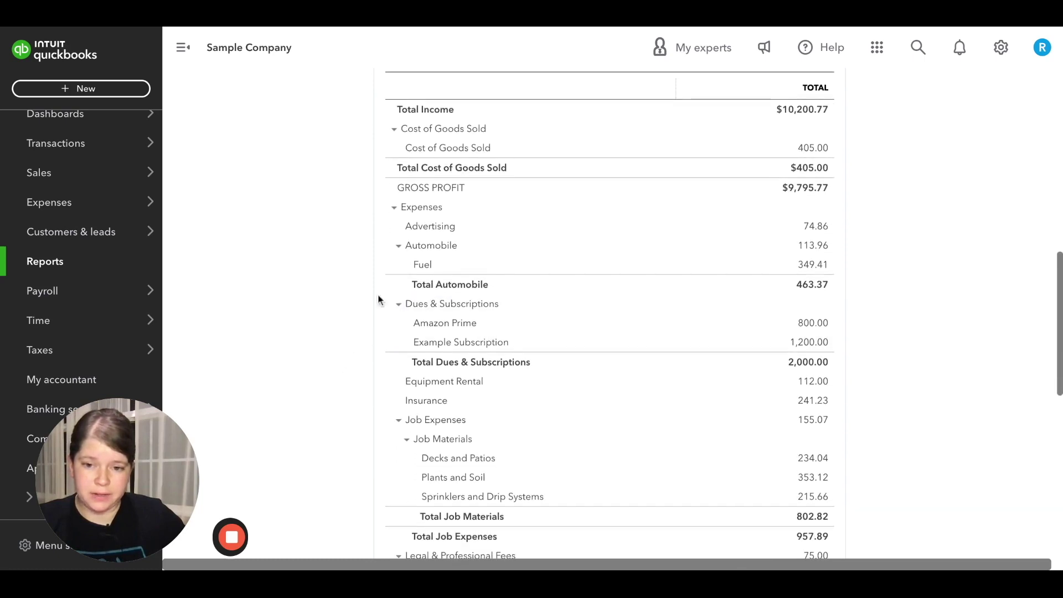